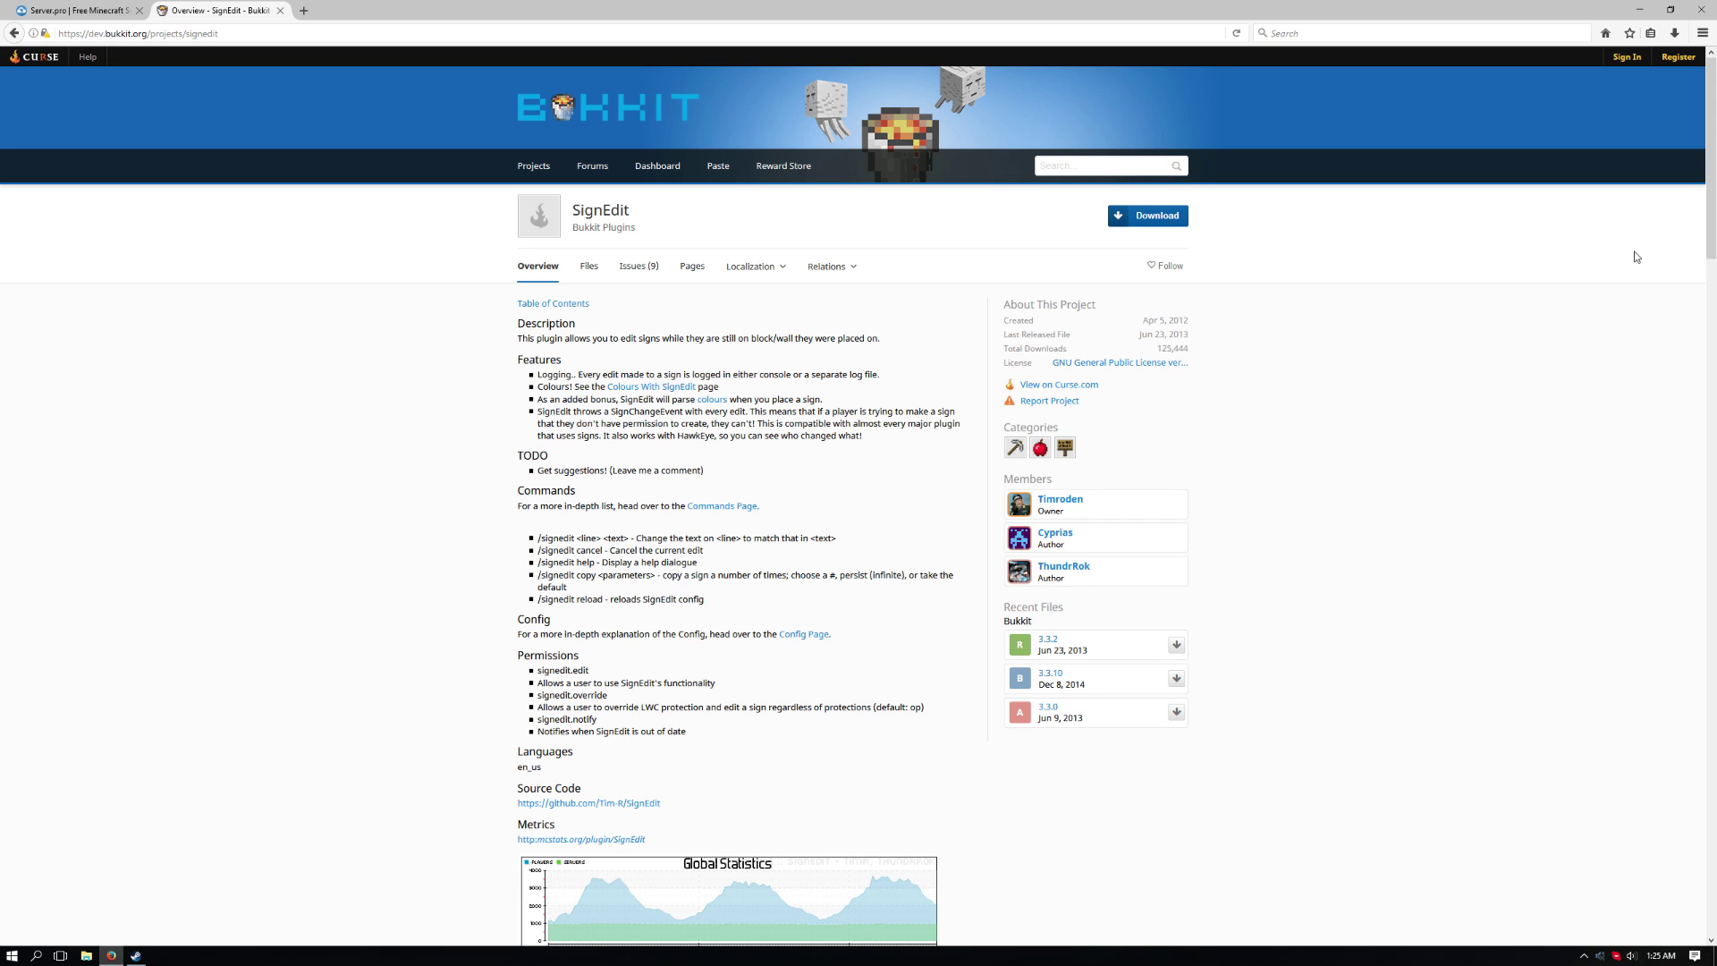
{"action": "left_click_drag", "start_coordinate": [1704, 135], "coordinate": [1713, 162]}
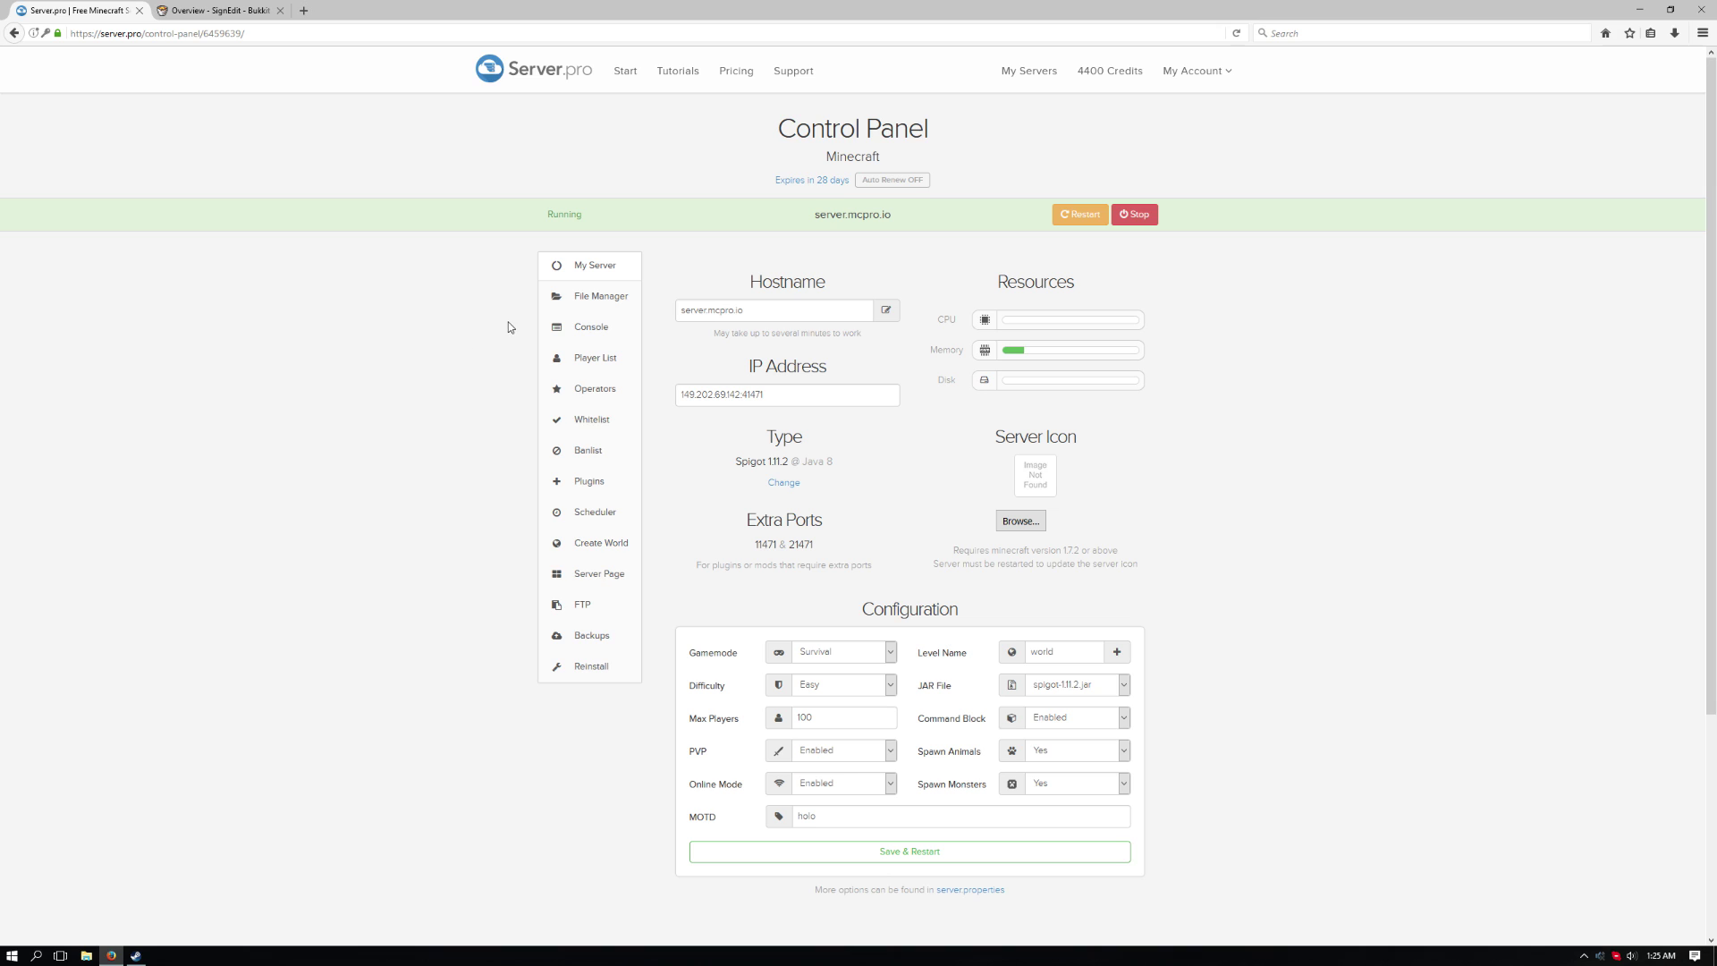
Check the server's Spigot 1.11.2 version, then go to the server's plugins page
{"action": "left_click_drag", "start_coordinate": [852, 471], "coordinate": [735, 465]}
{"action": "left_click", "coordinate": [736, 475]}
{"action": "left_click", "coordinate": [591, 482]}
Install the latest SignEdit plugin and restart the server
{"action": "left_click", "coordinate": [775, 355]}
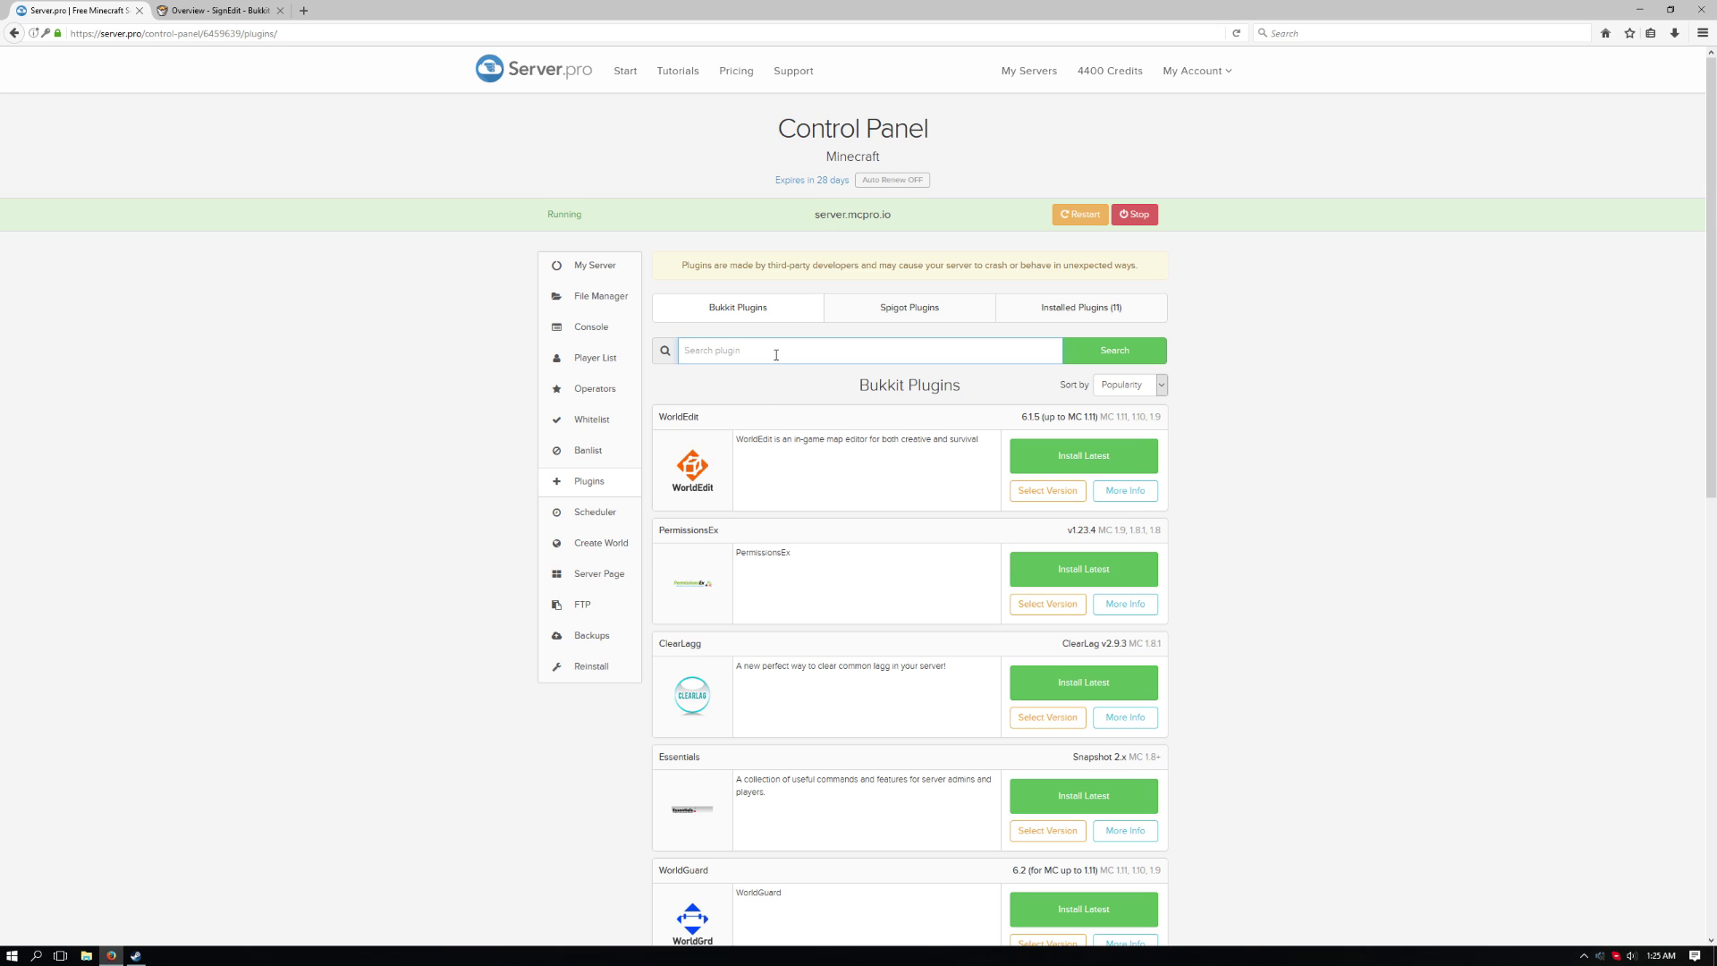
{"action": "type", "text": "signedit"}
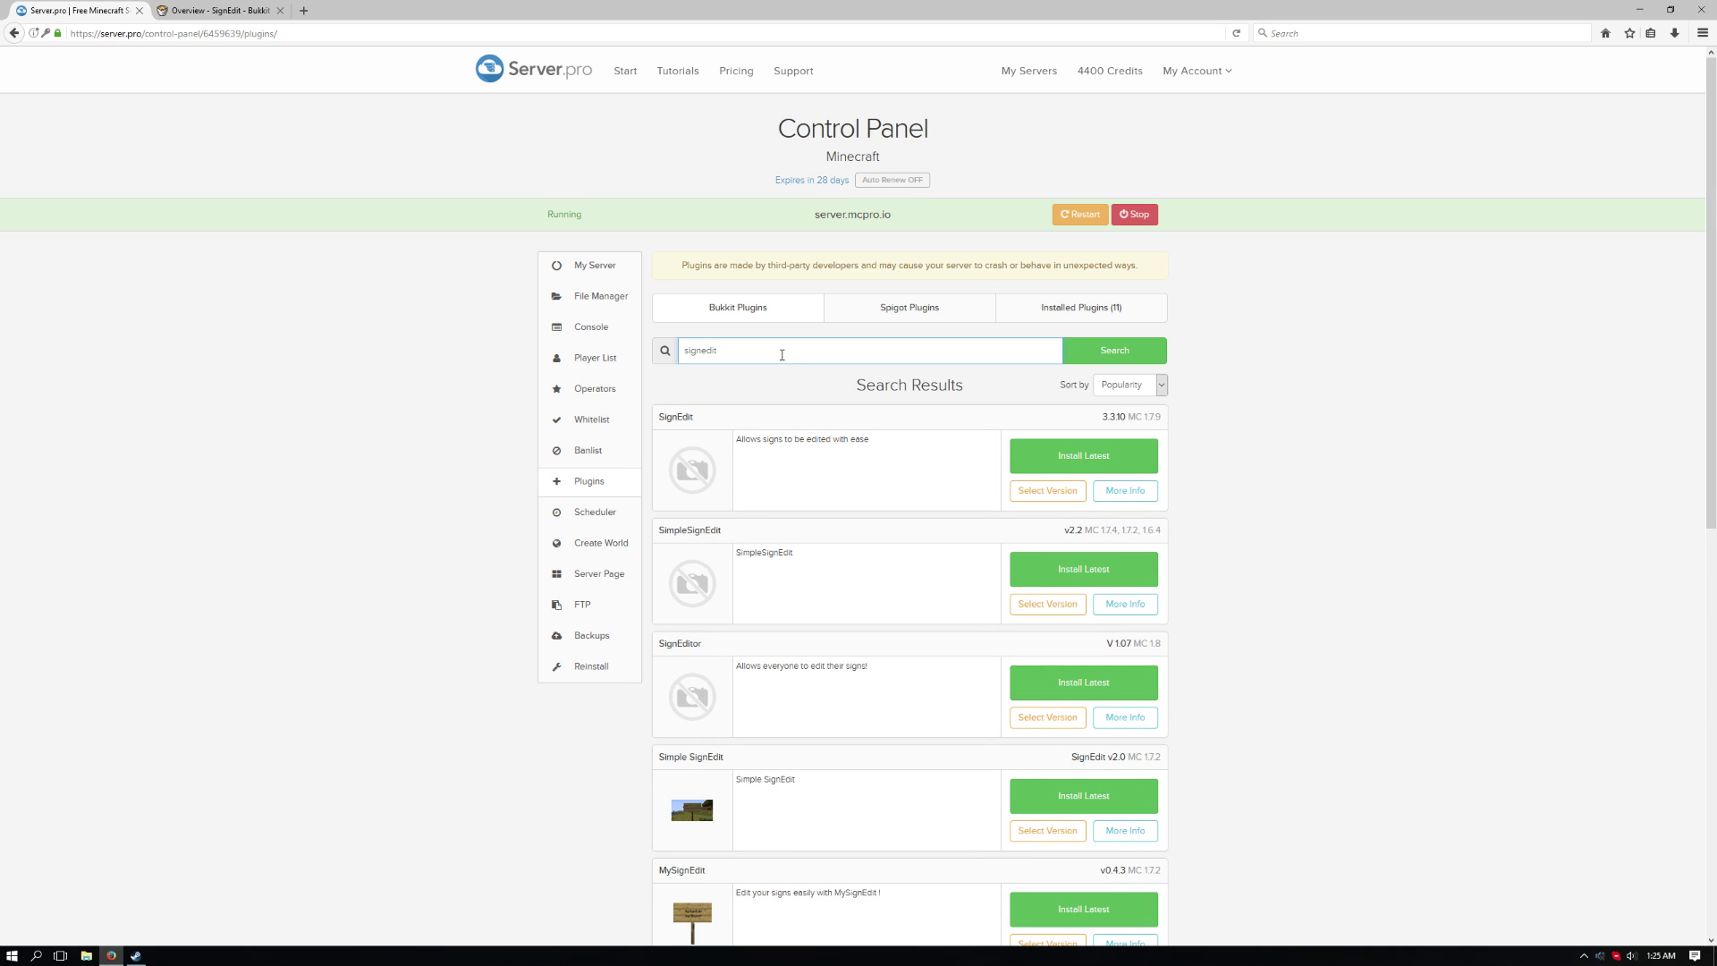
{"action": "left_click", "coordinate": [1075, 465]}
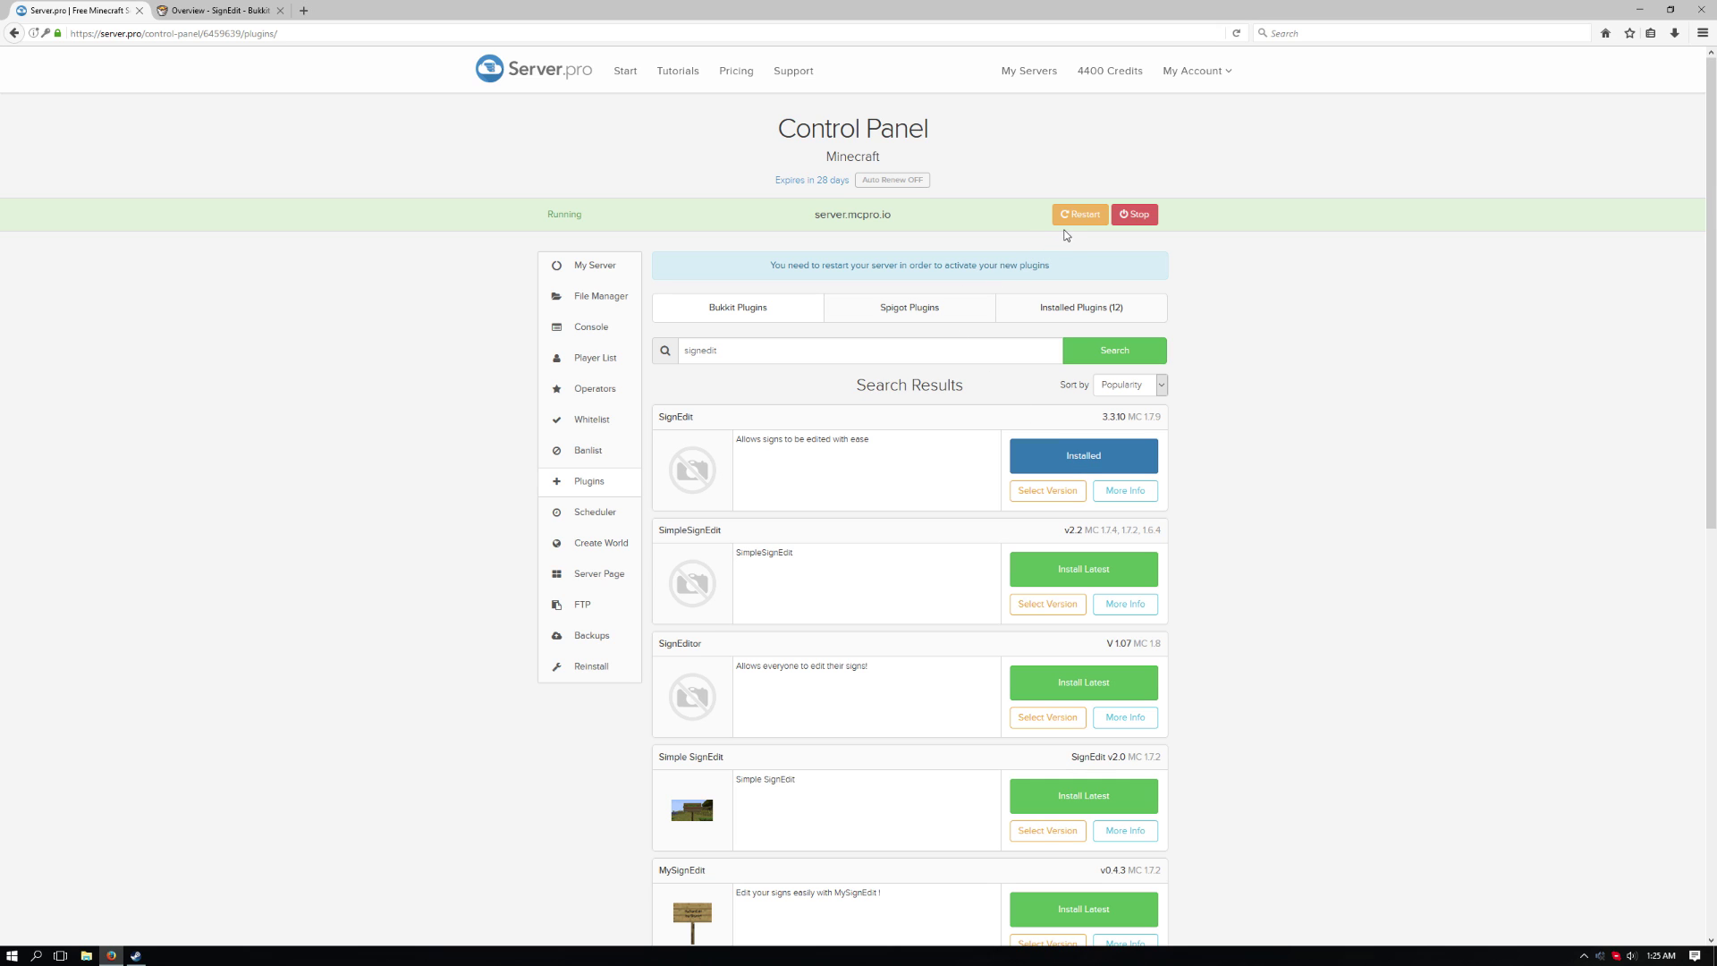
{"action": "left_click", "coordinate": [1074, 215]}
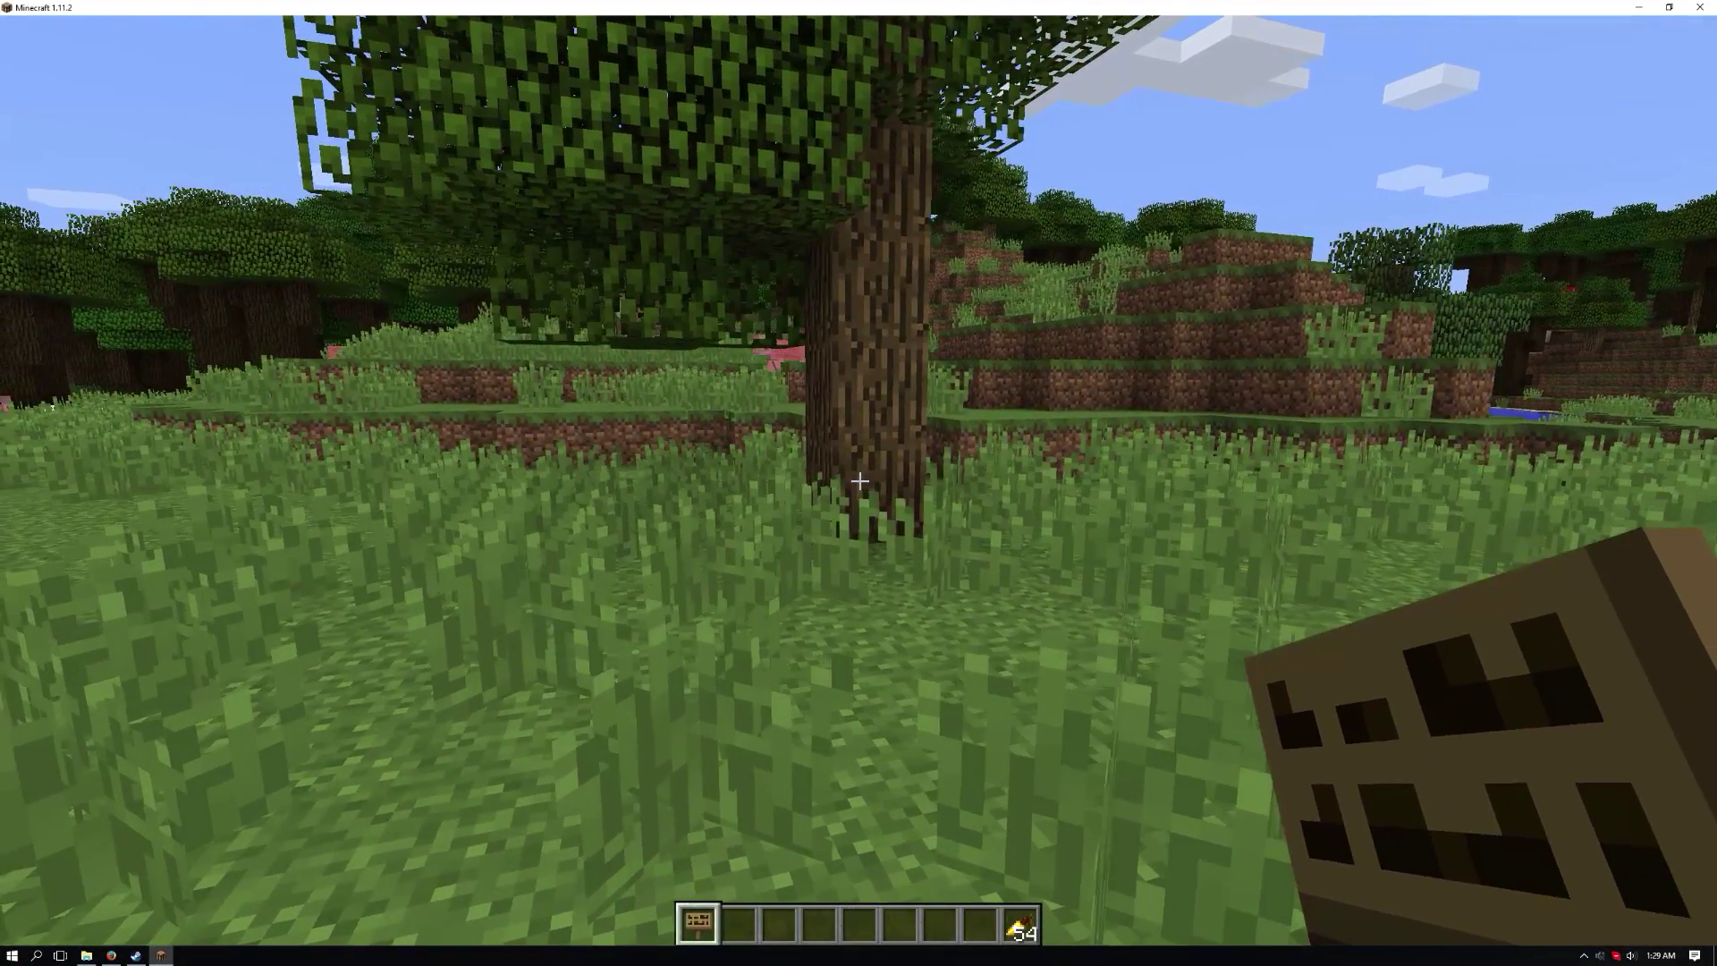
{"action": "type", "text": "/sig"}
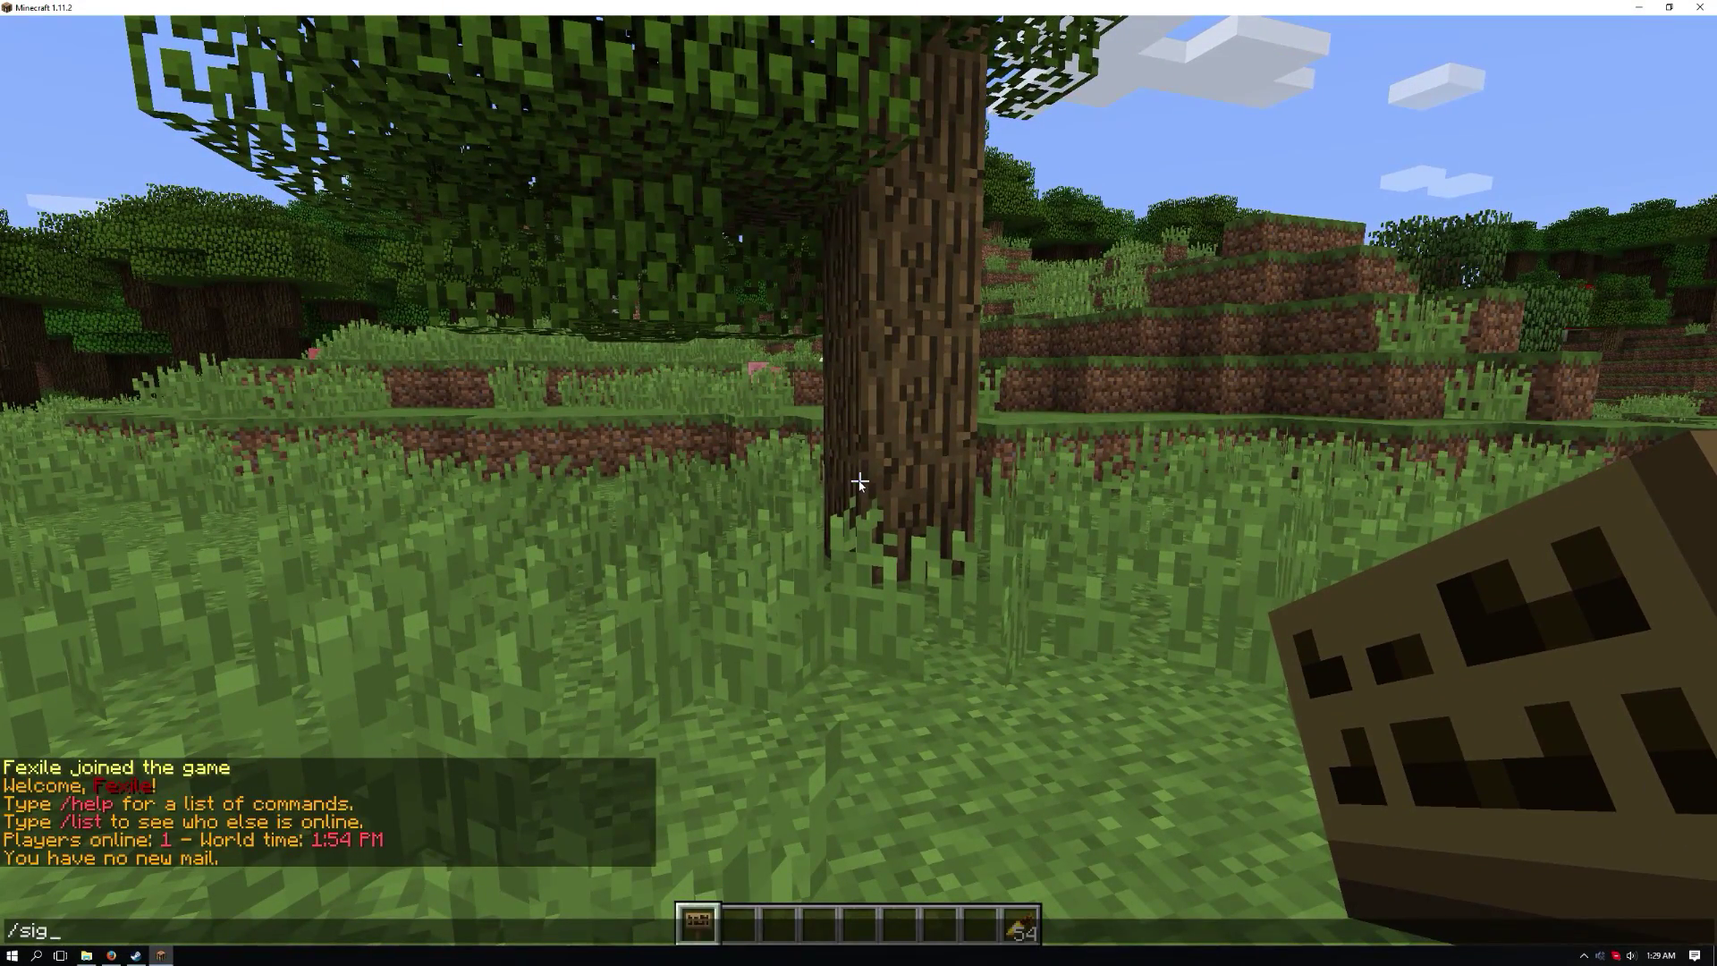
{"action": "type", "text": "nedit help"}
Run /signedit help in chat, then walk toward the tree
{"action": "key", "text": "Return"}
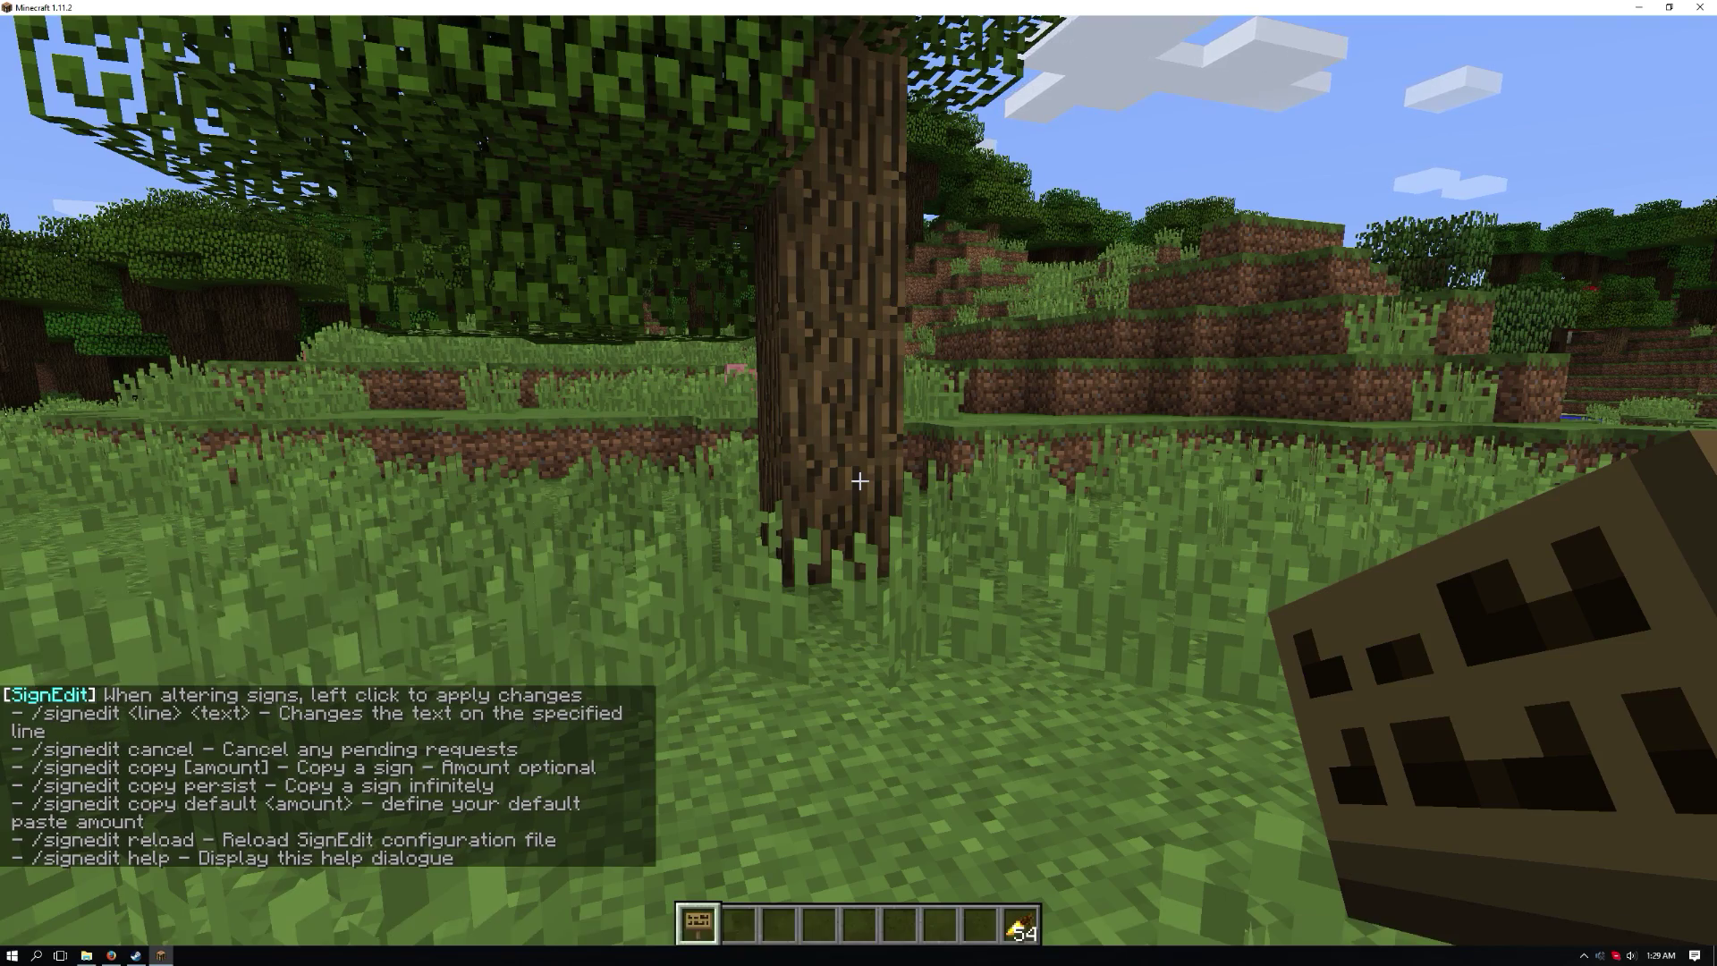
{"action": "key", "text": "w"}
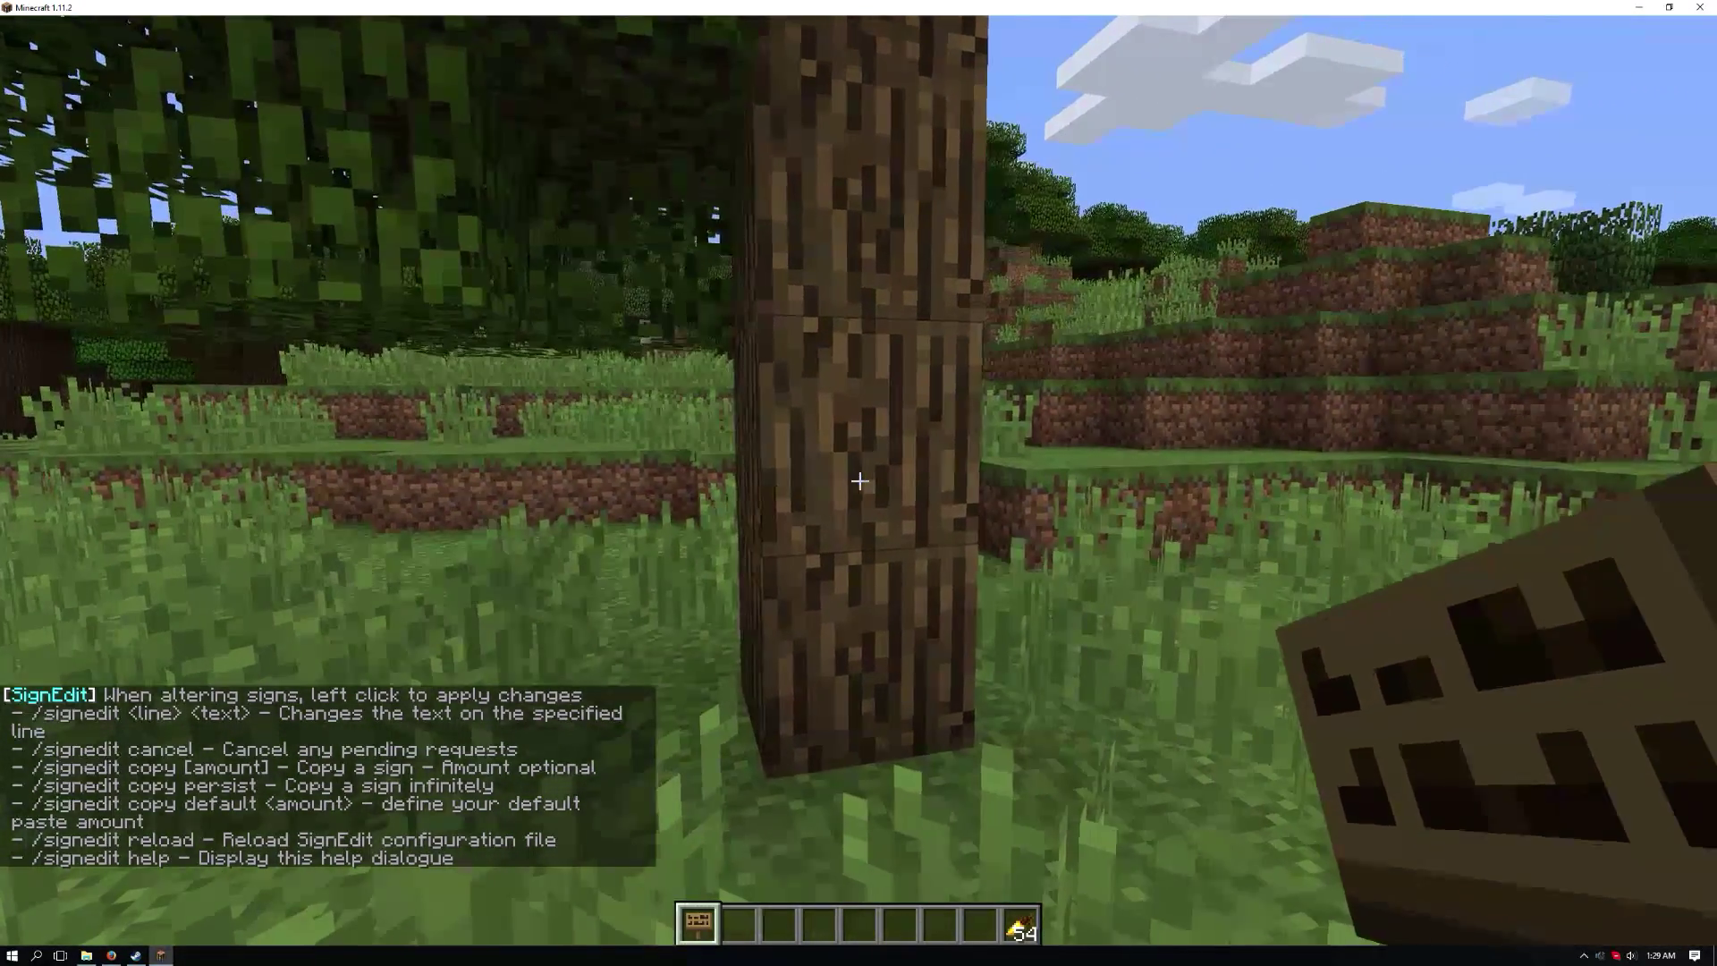
Place a sign on the trunk reading 'Hey', 'There', 'How Are', 'You?', then step back
{"action": "right_click", "coordinate": [860, 480]}
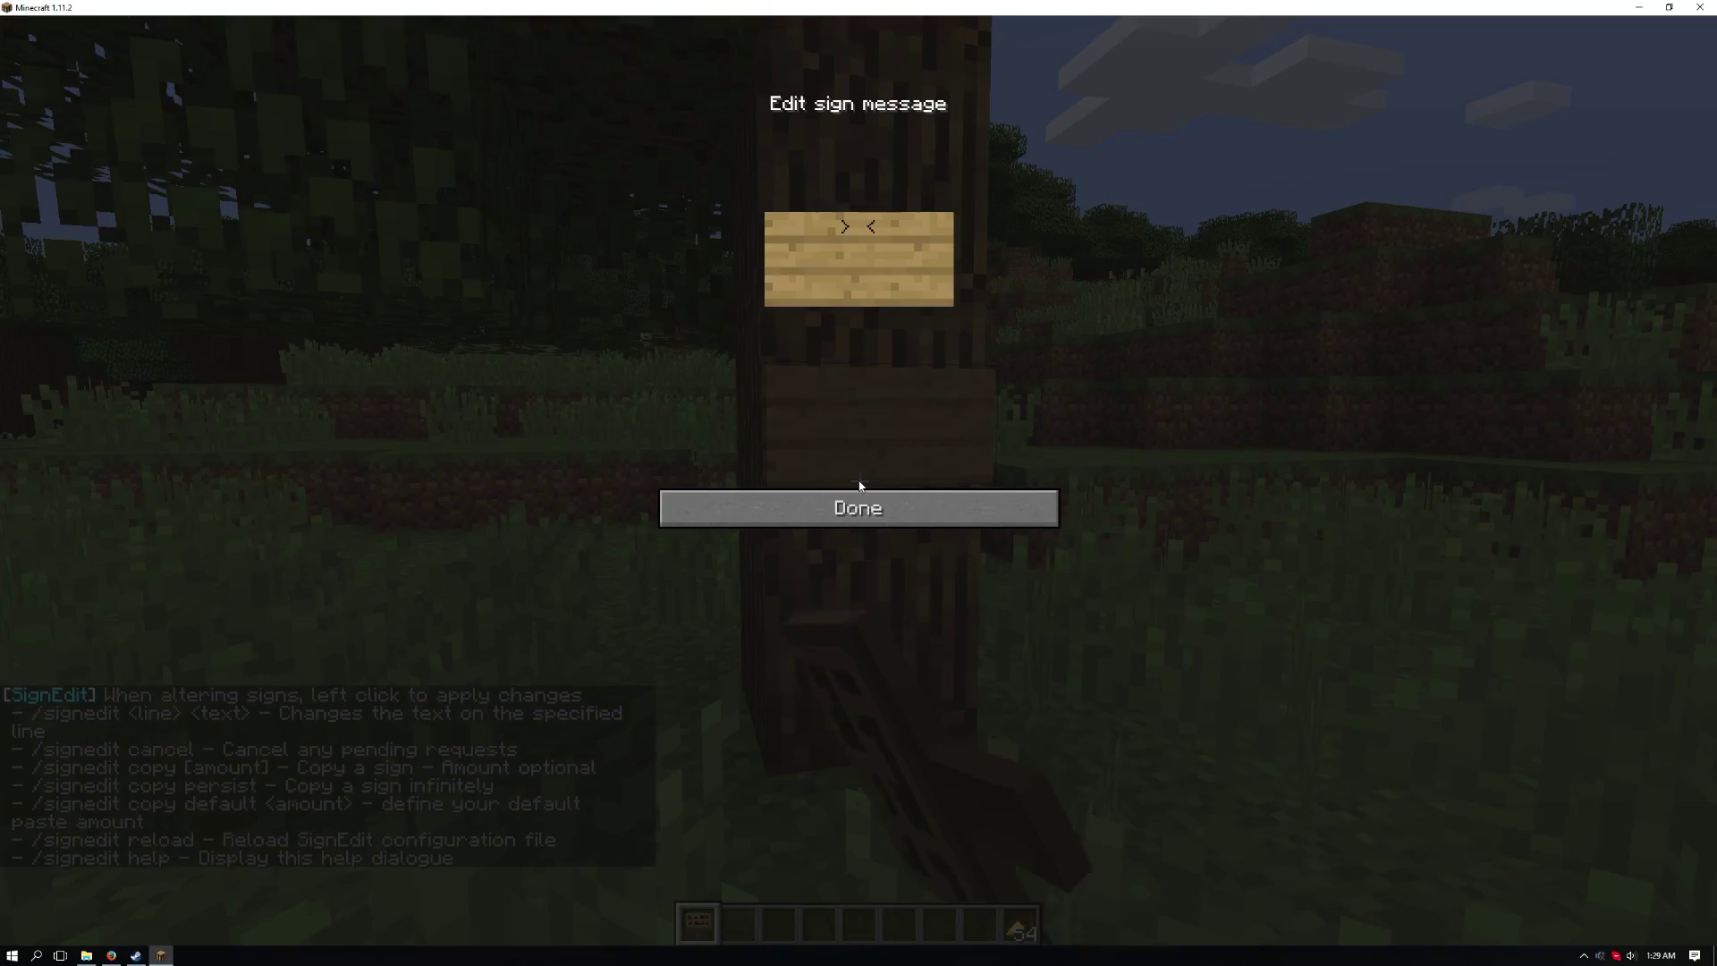
{"action": "type", "text": "Hey"}
{"action": "key", "text": "Return"}
{"action": "type", "text": "There"}
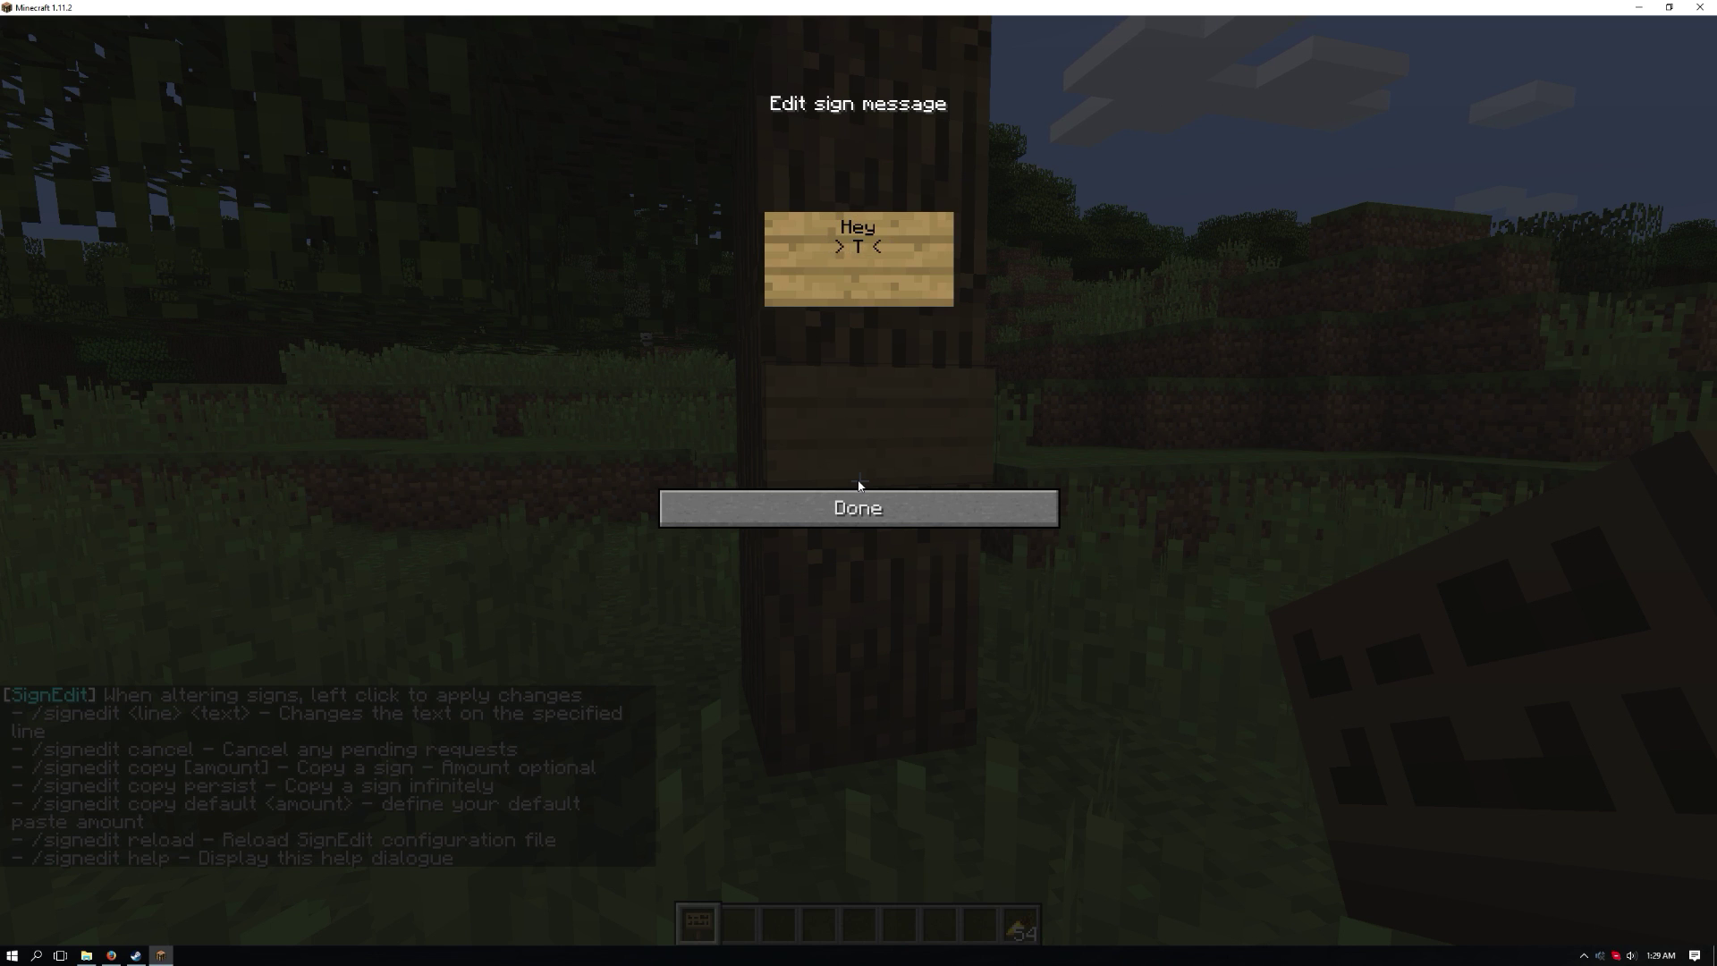
{"action": "key", "text": "Return"}
{"action": "type", "text": "How"}
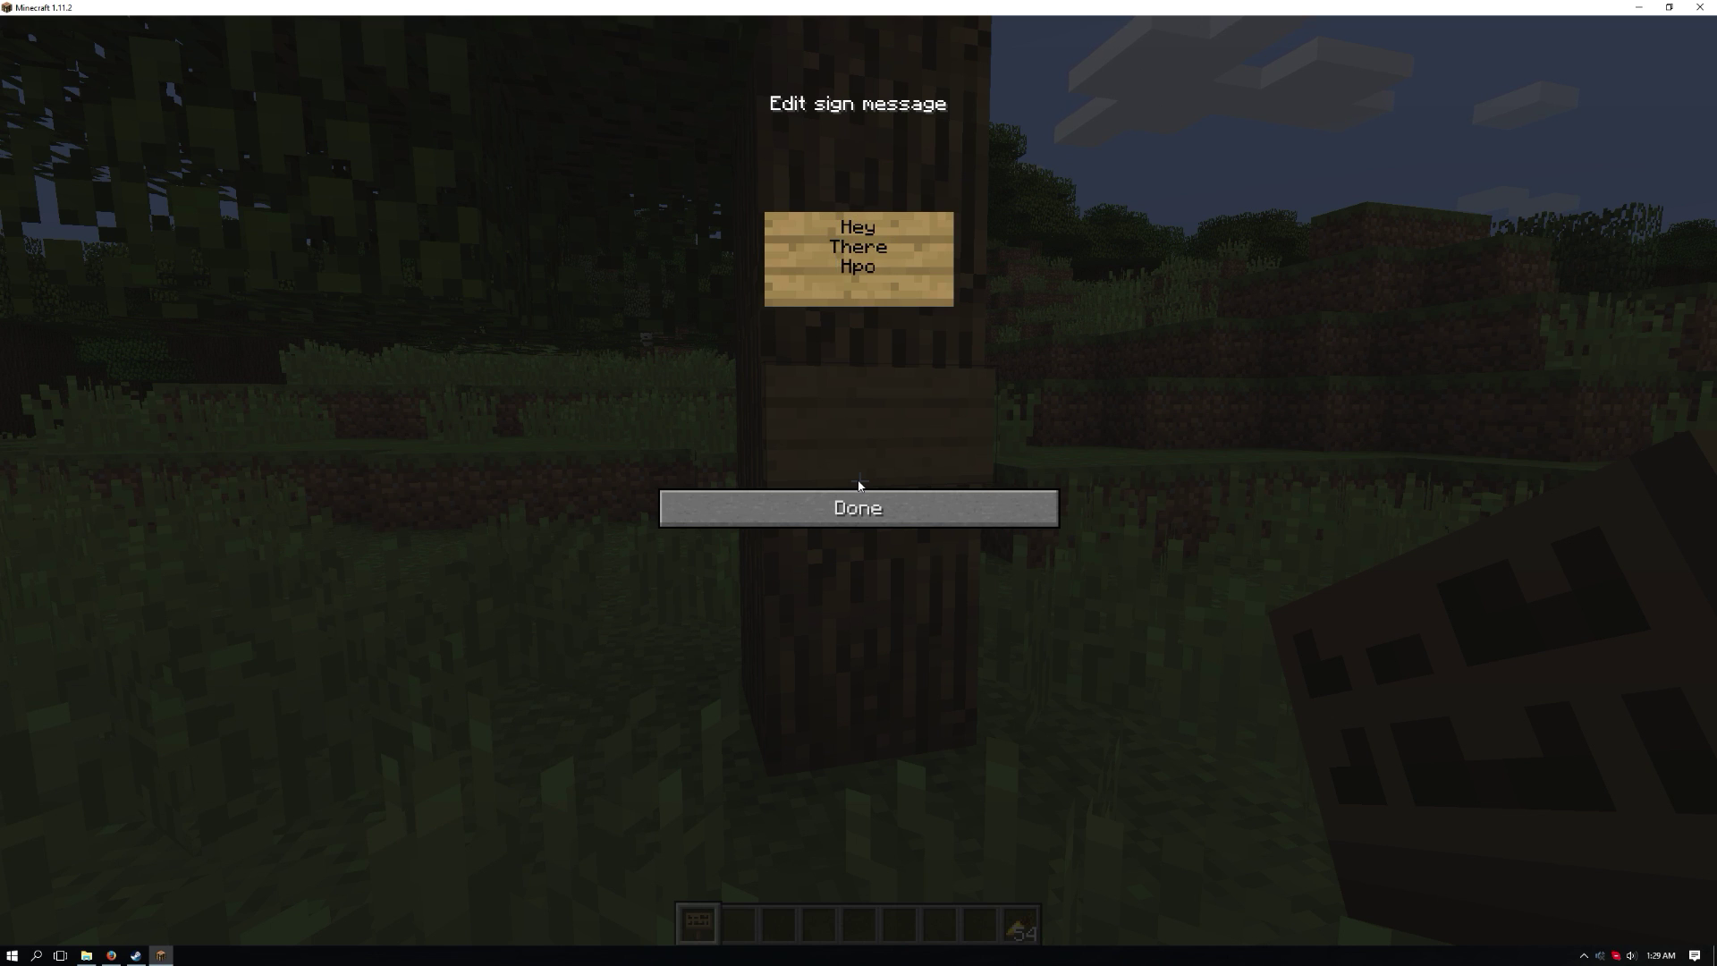
{"action": "type", "text": " Are"}
{"action": "key", "text": "Return"}
{"action": "type", "text": "?"}
{"action": "left_click", "coordinate": [859, 500]}
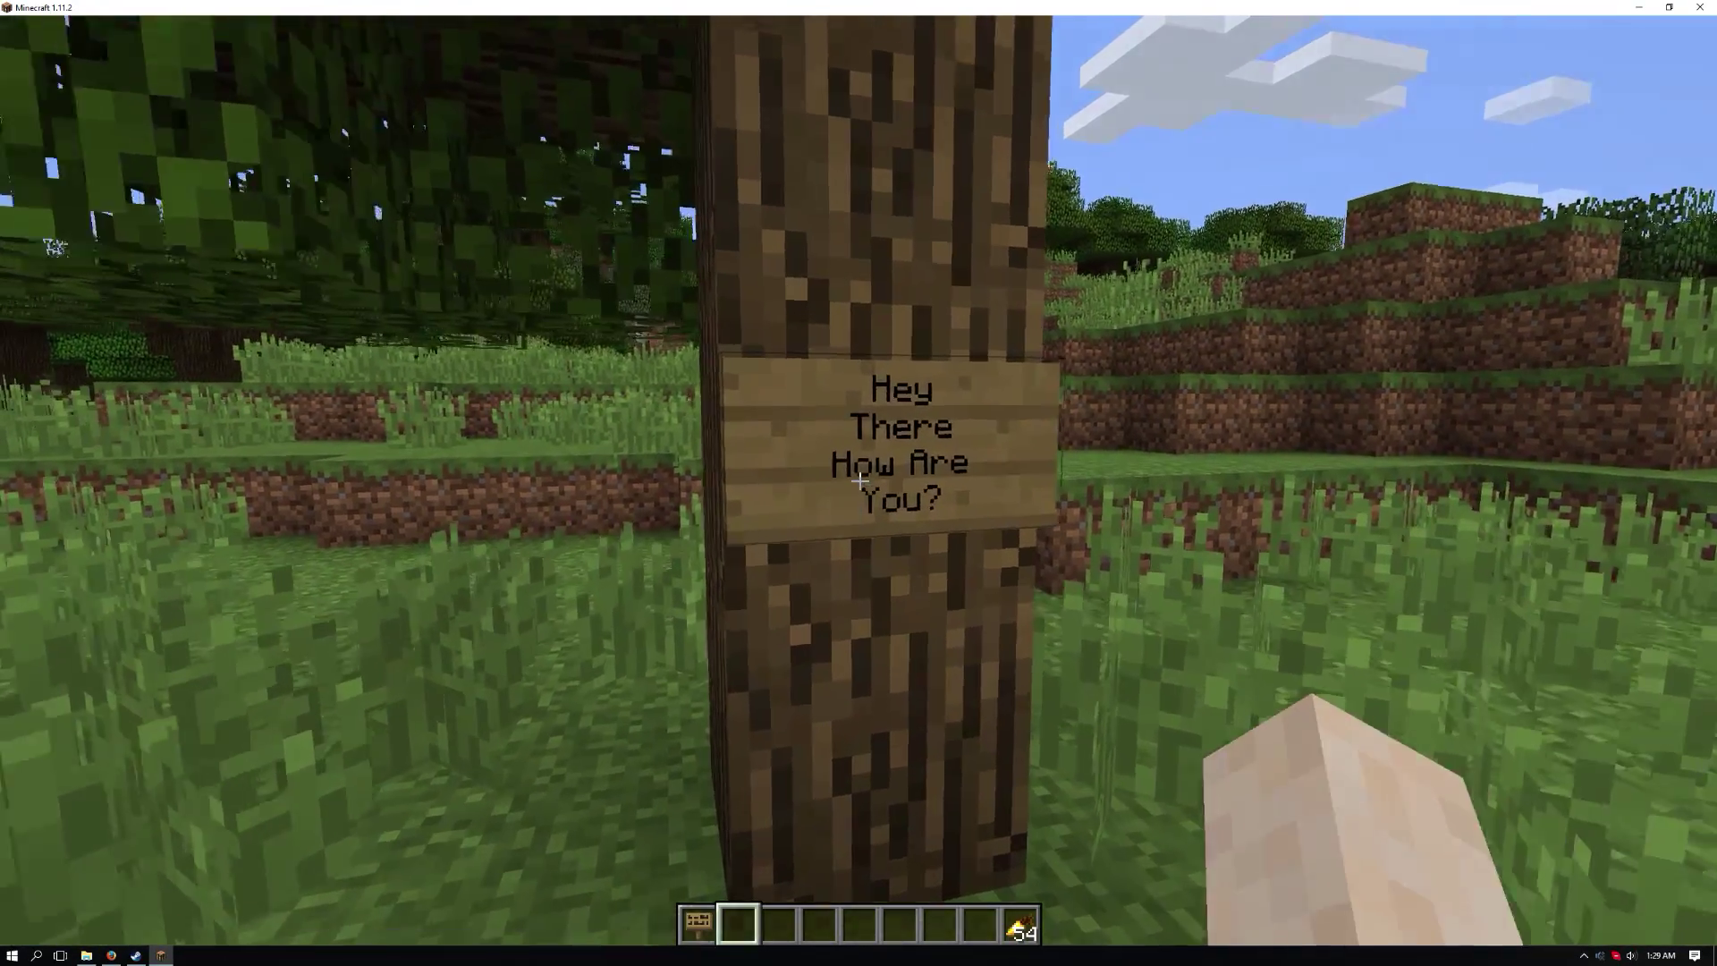
{"action": "key", "text": "s"}
Change the sign's third line to 'Hello' with /signedit 3 Hello
{"action": "key", "text": "slash"}
{"action": "type", "text": "/"}
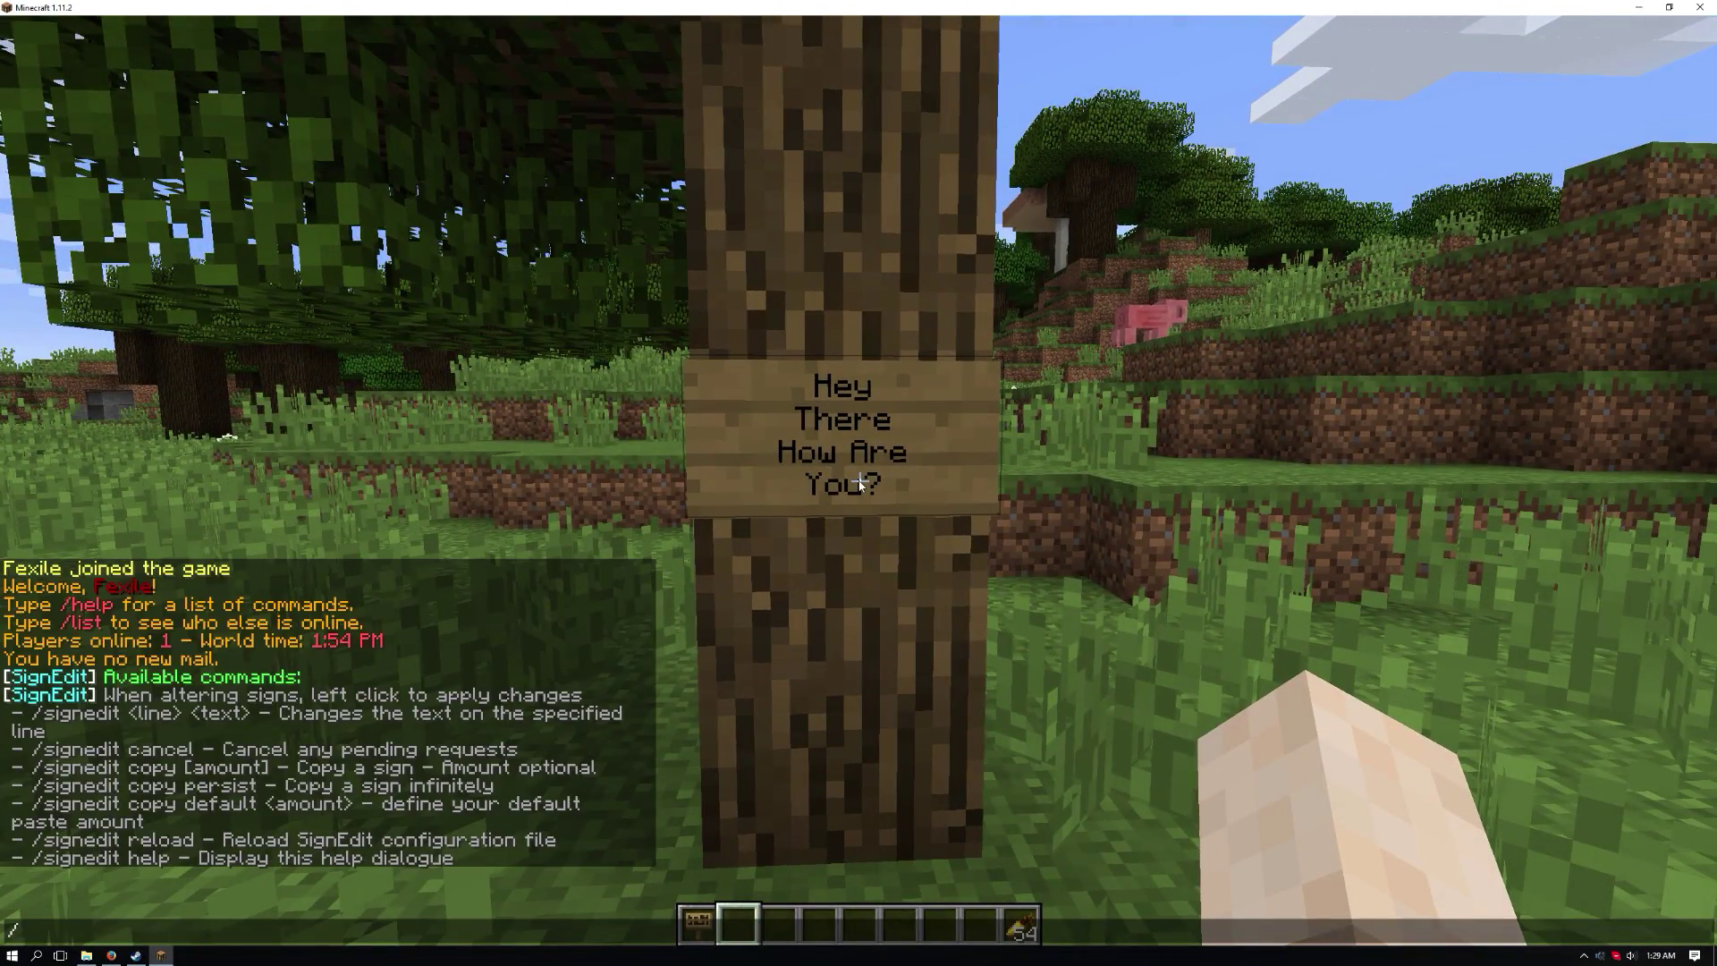
{"action": "type", "text": "signedit"}
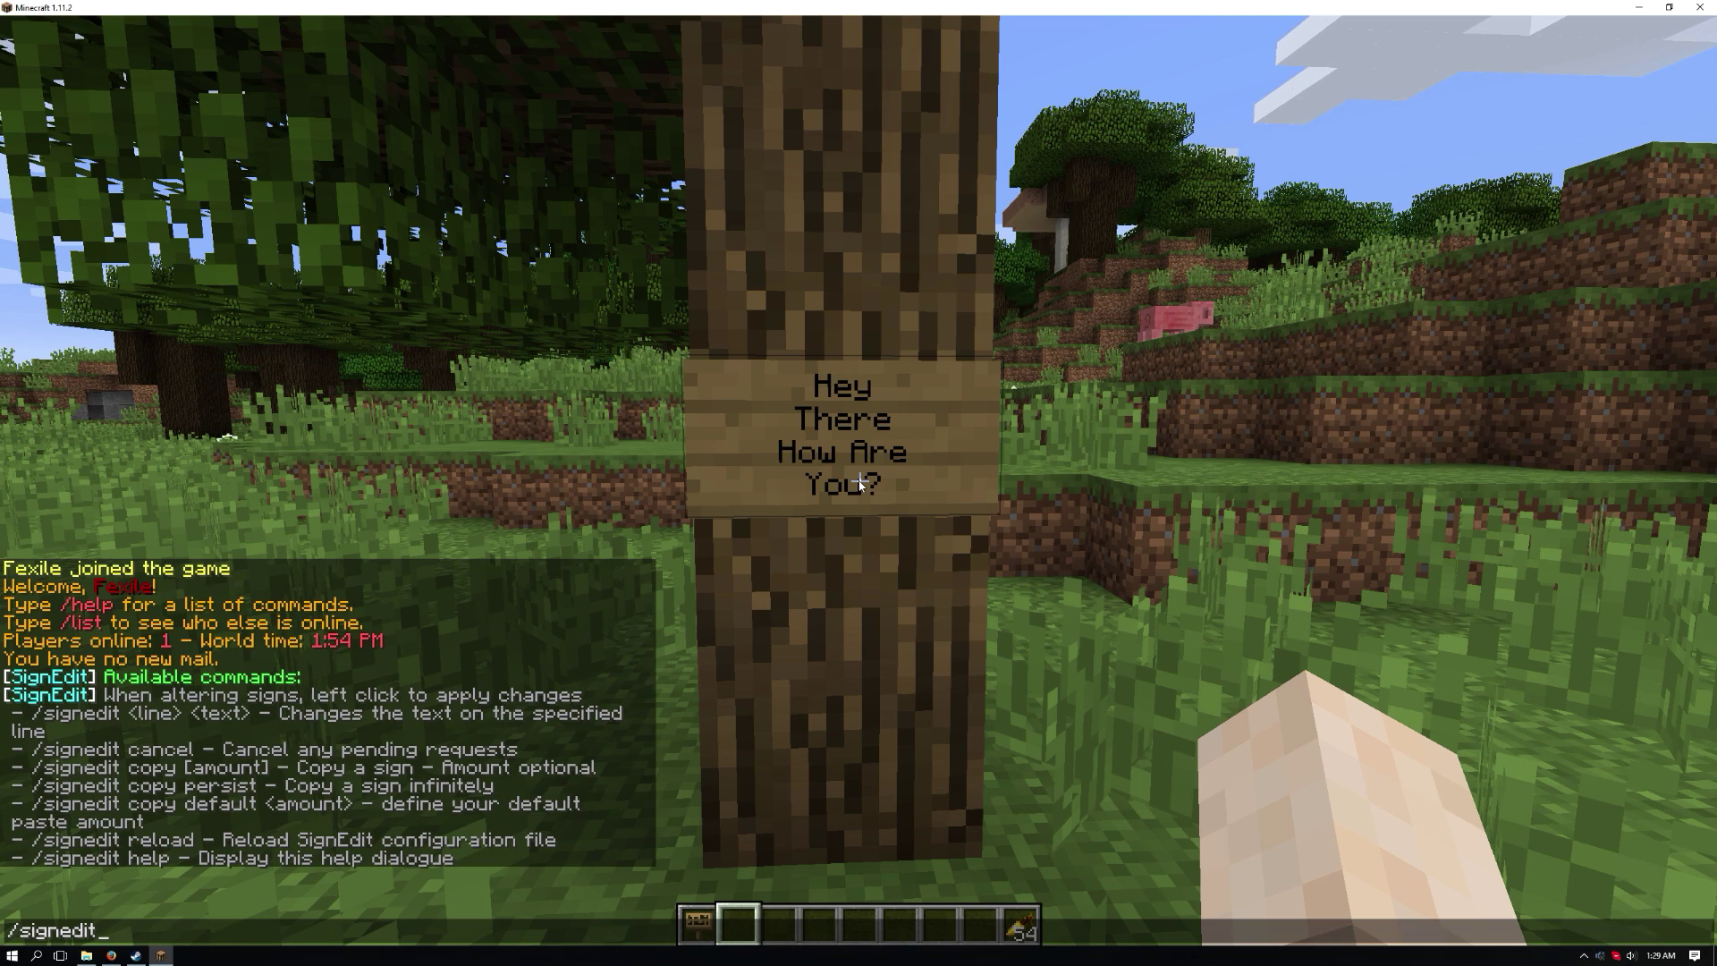
{"action": "type", "text": " 3 Hello"}
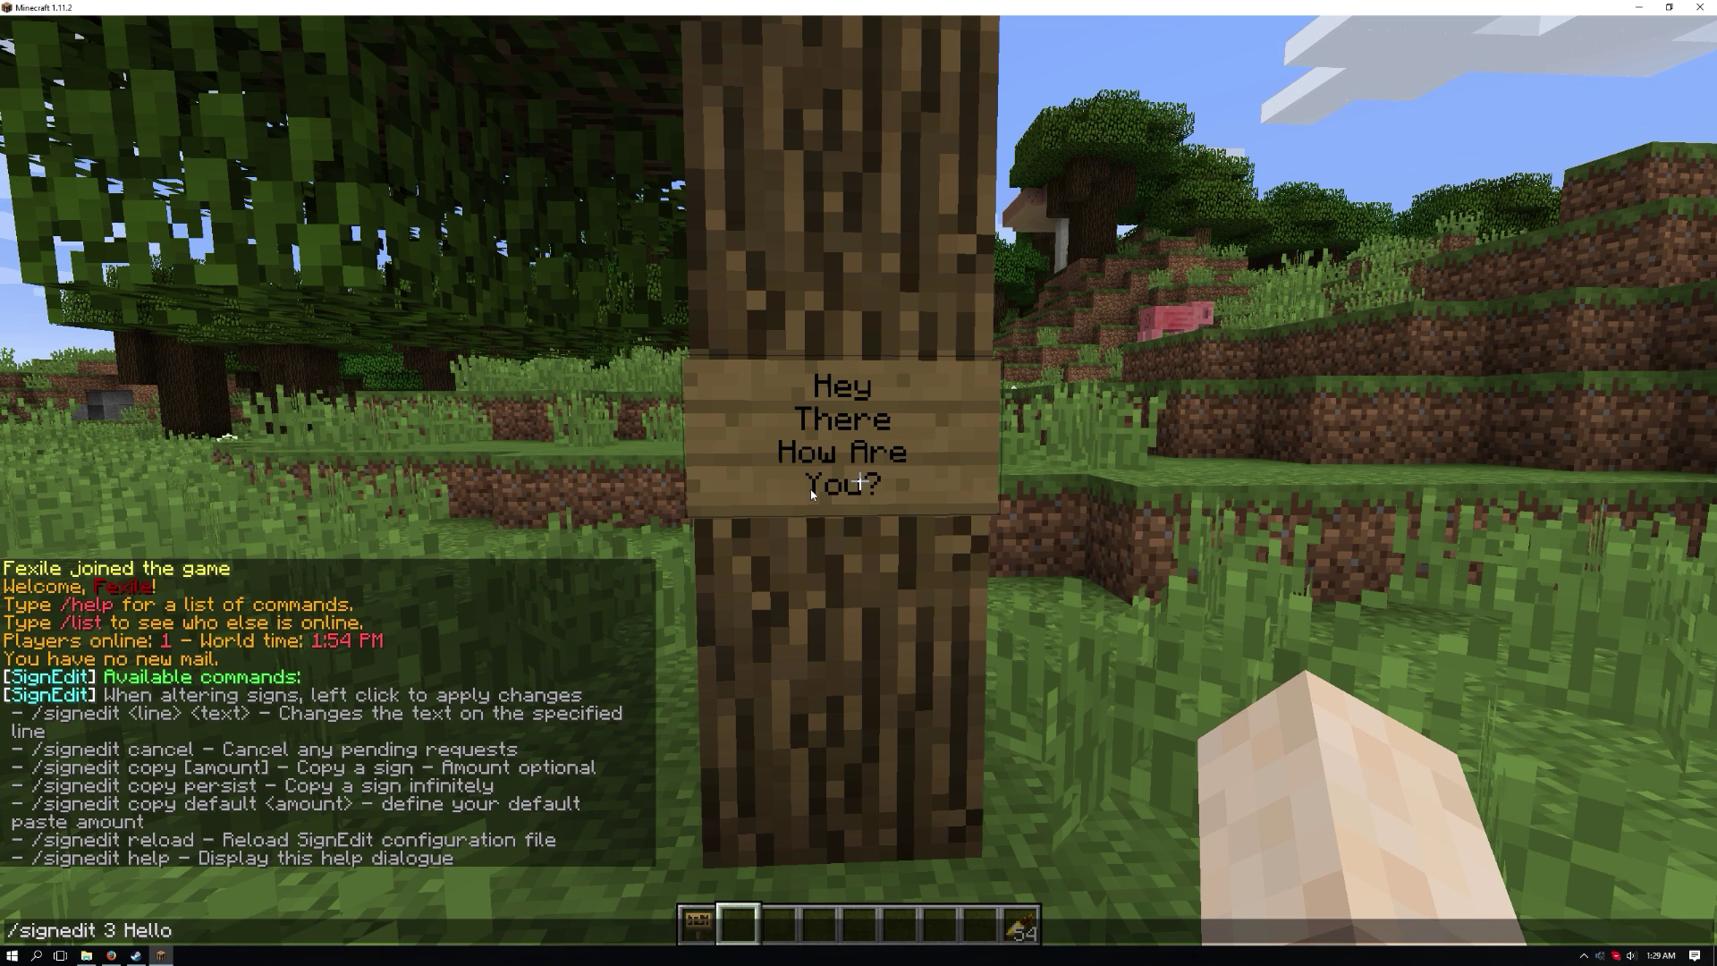
{"action": "key", "text": "Return"}
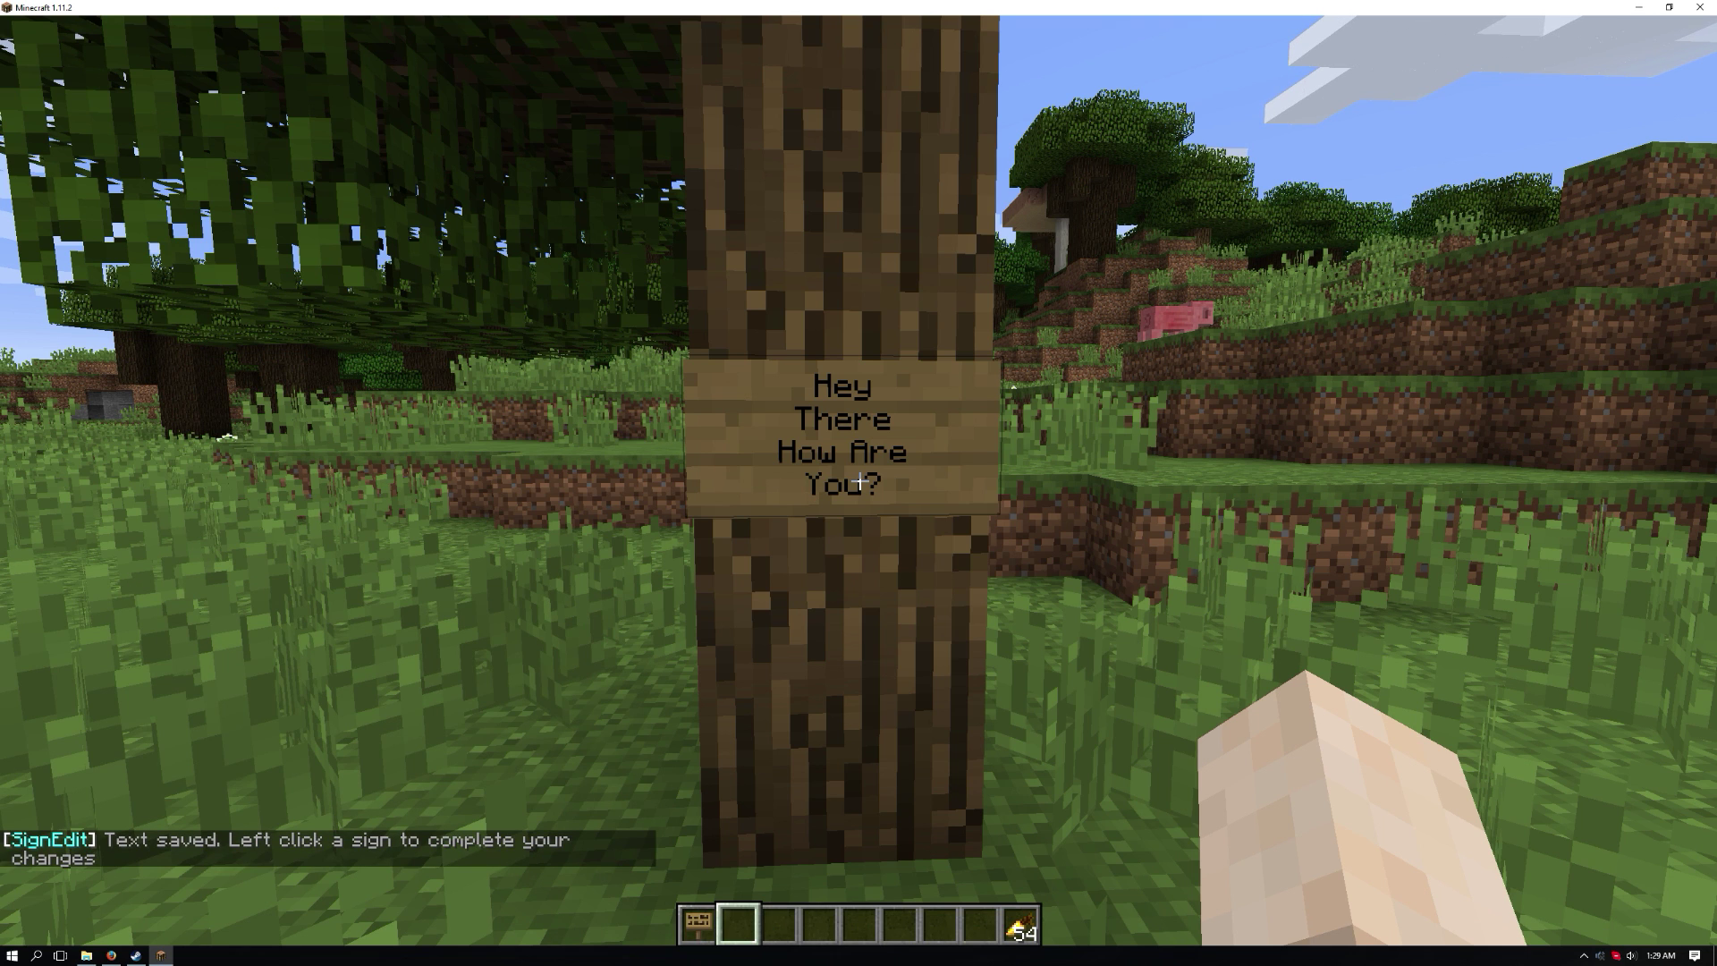
{"action": "left_click", "coordinate": [859, 483]}
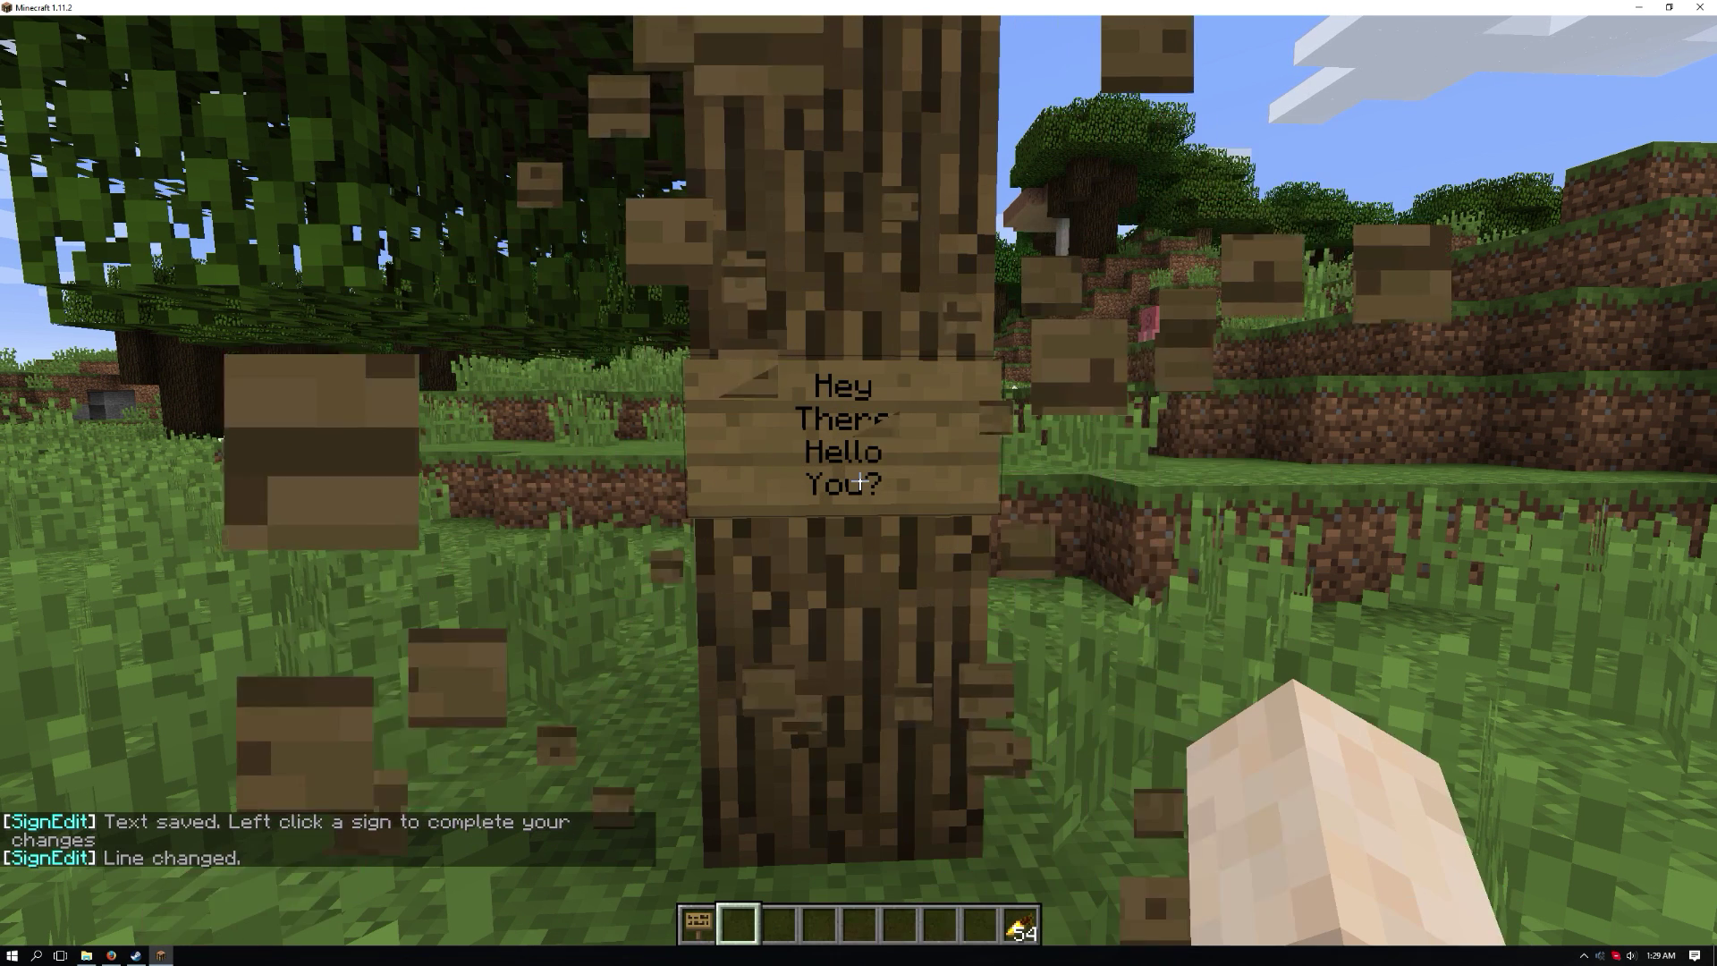
{"action": "key", "text": "s"}
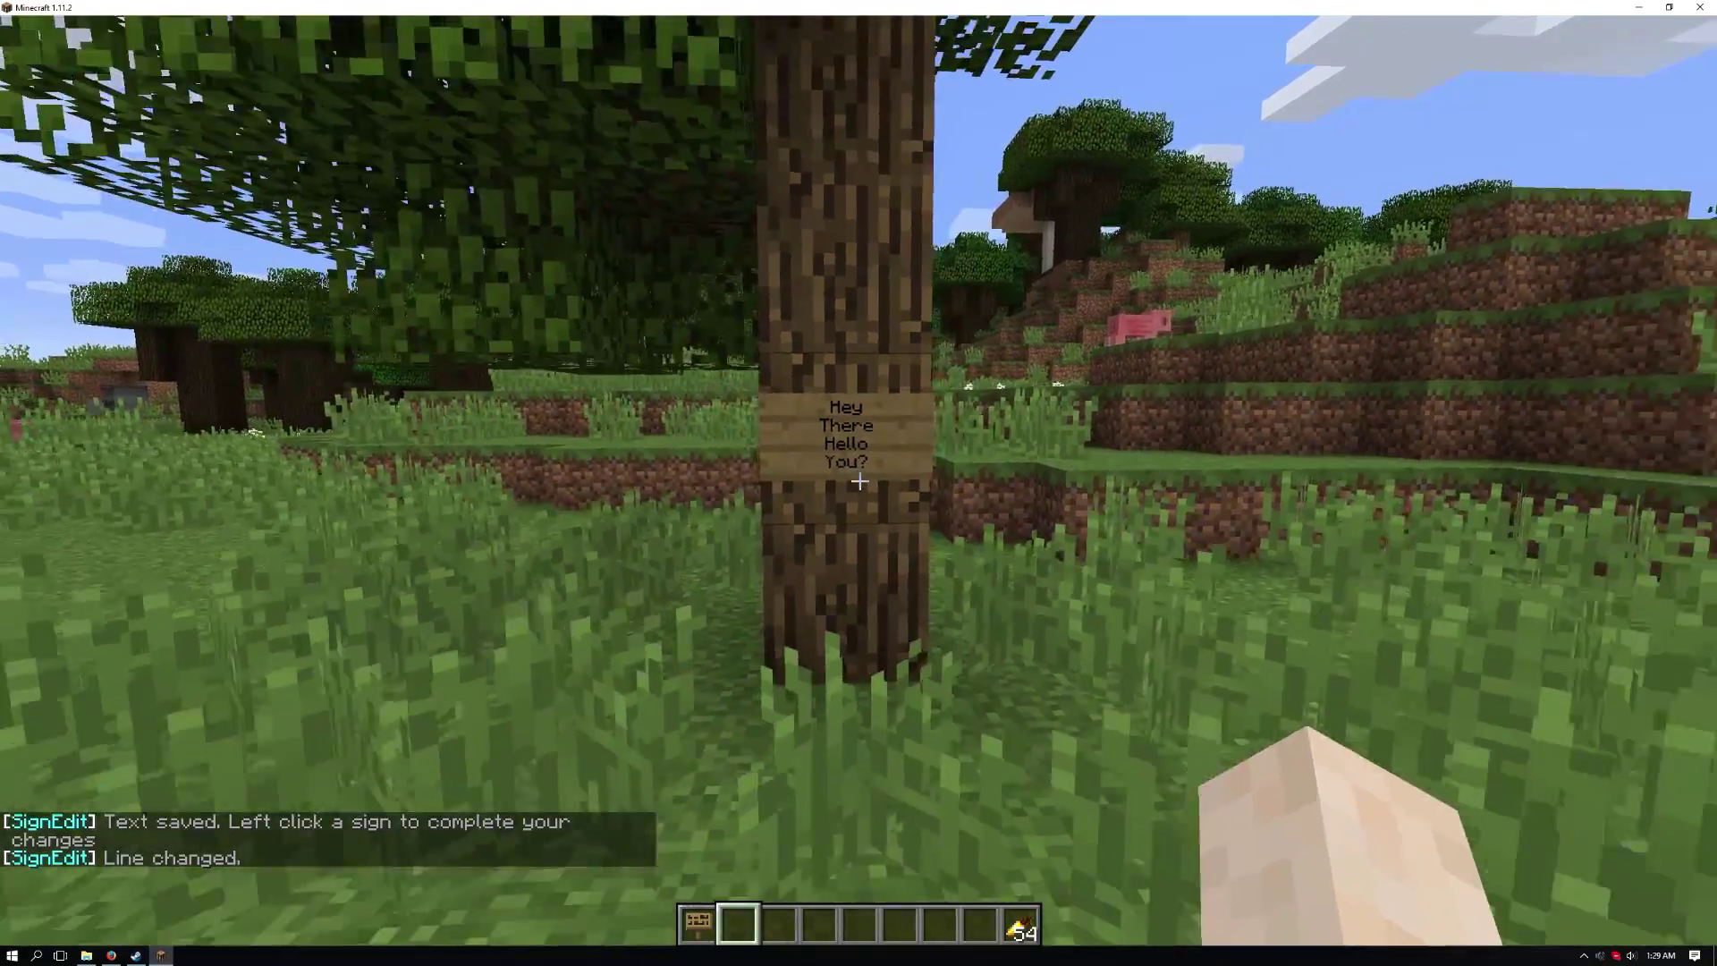
{"action": "key", "text": "a"}
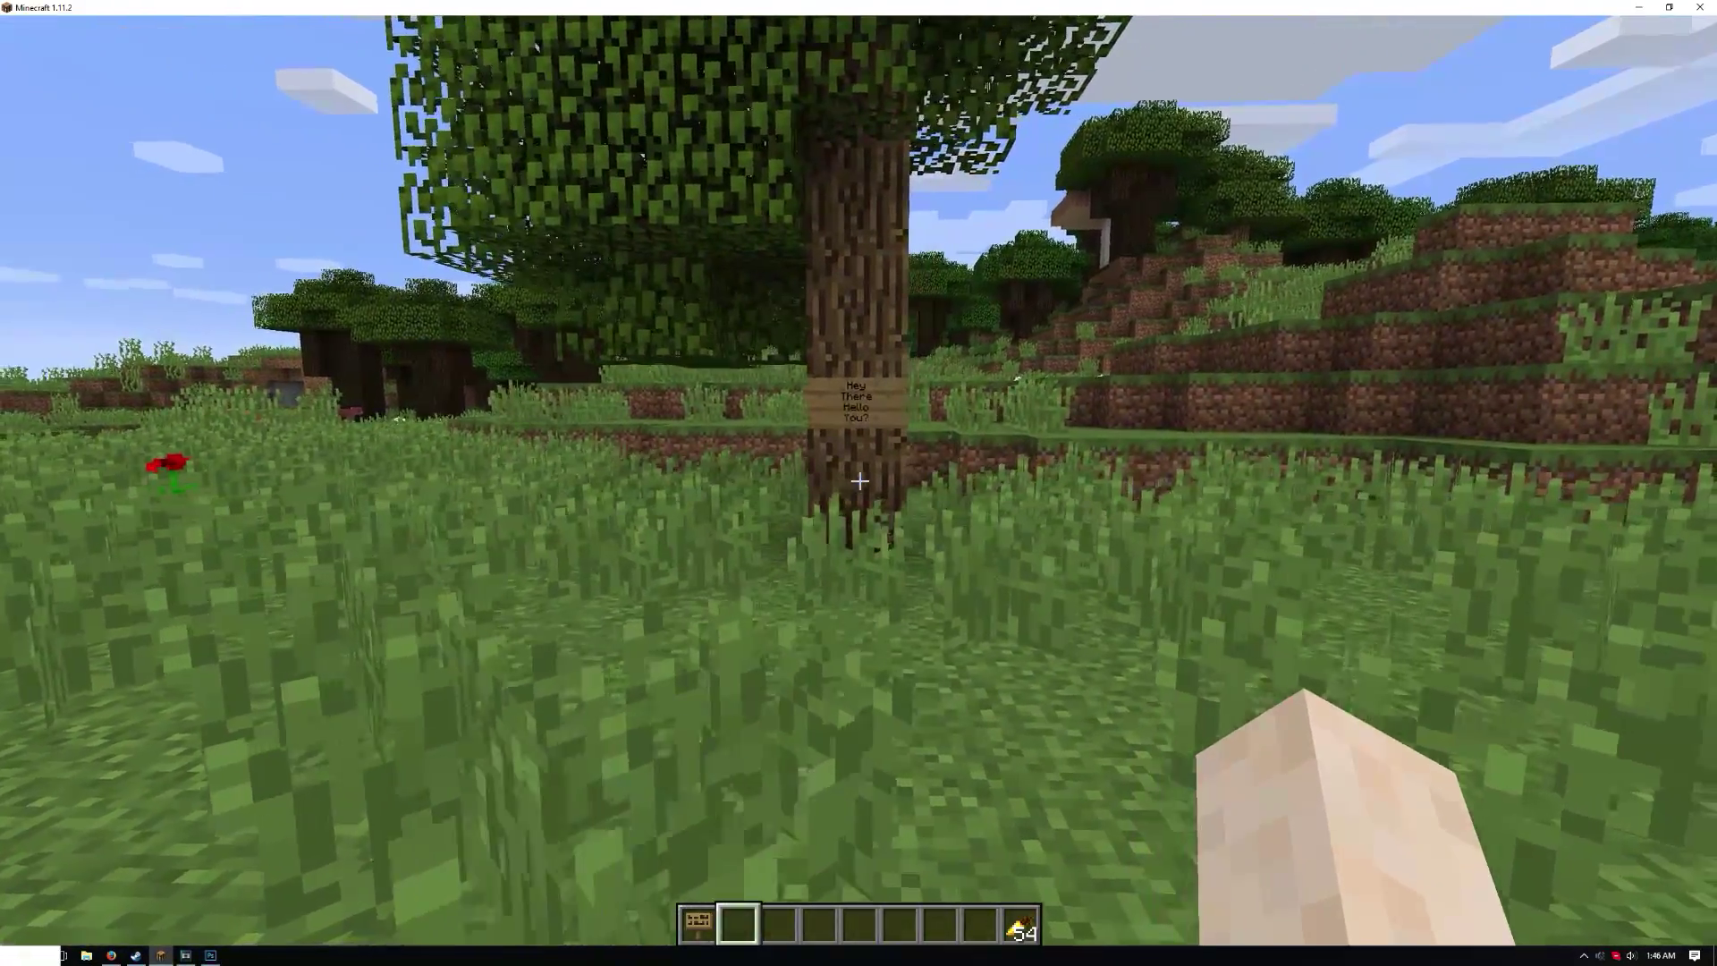
{"action": "key", "text": "w"}
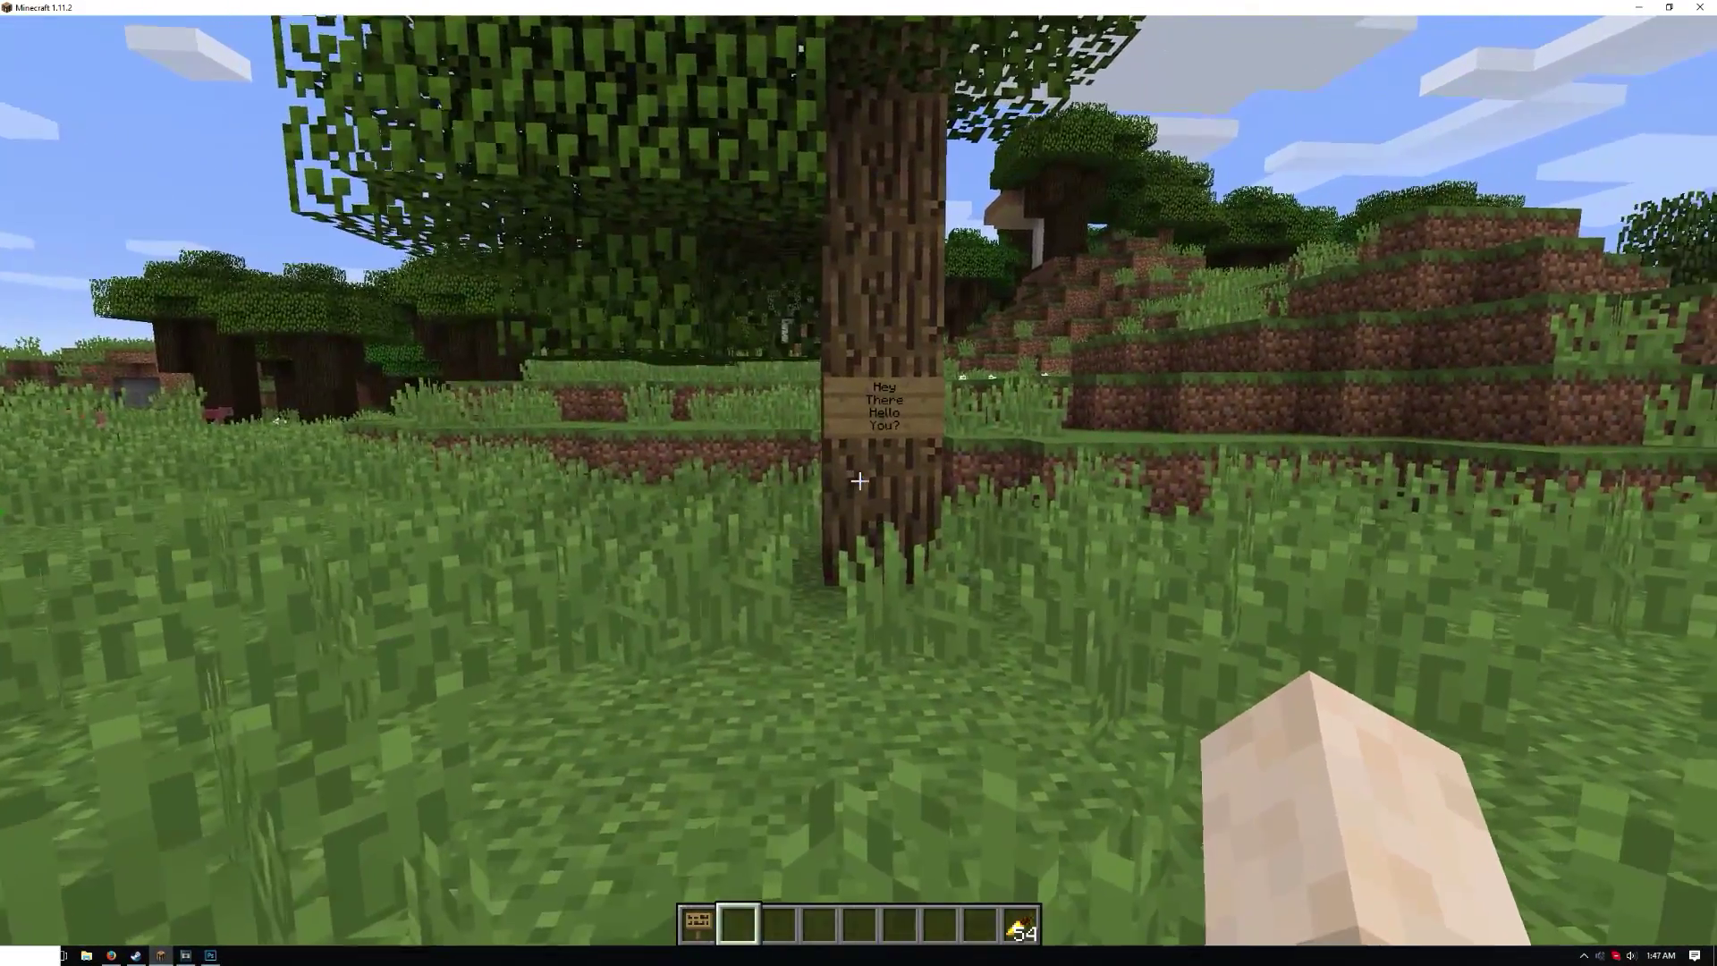
{"action": "key", "text": "d"}
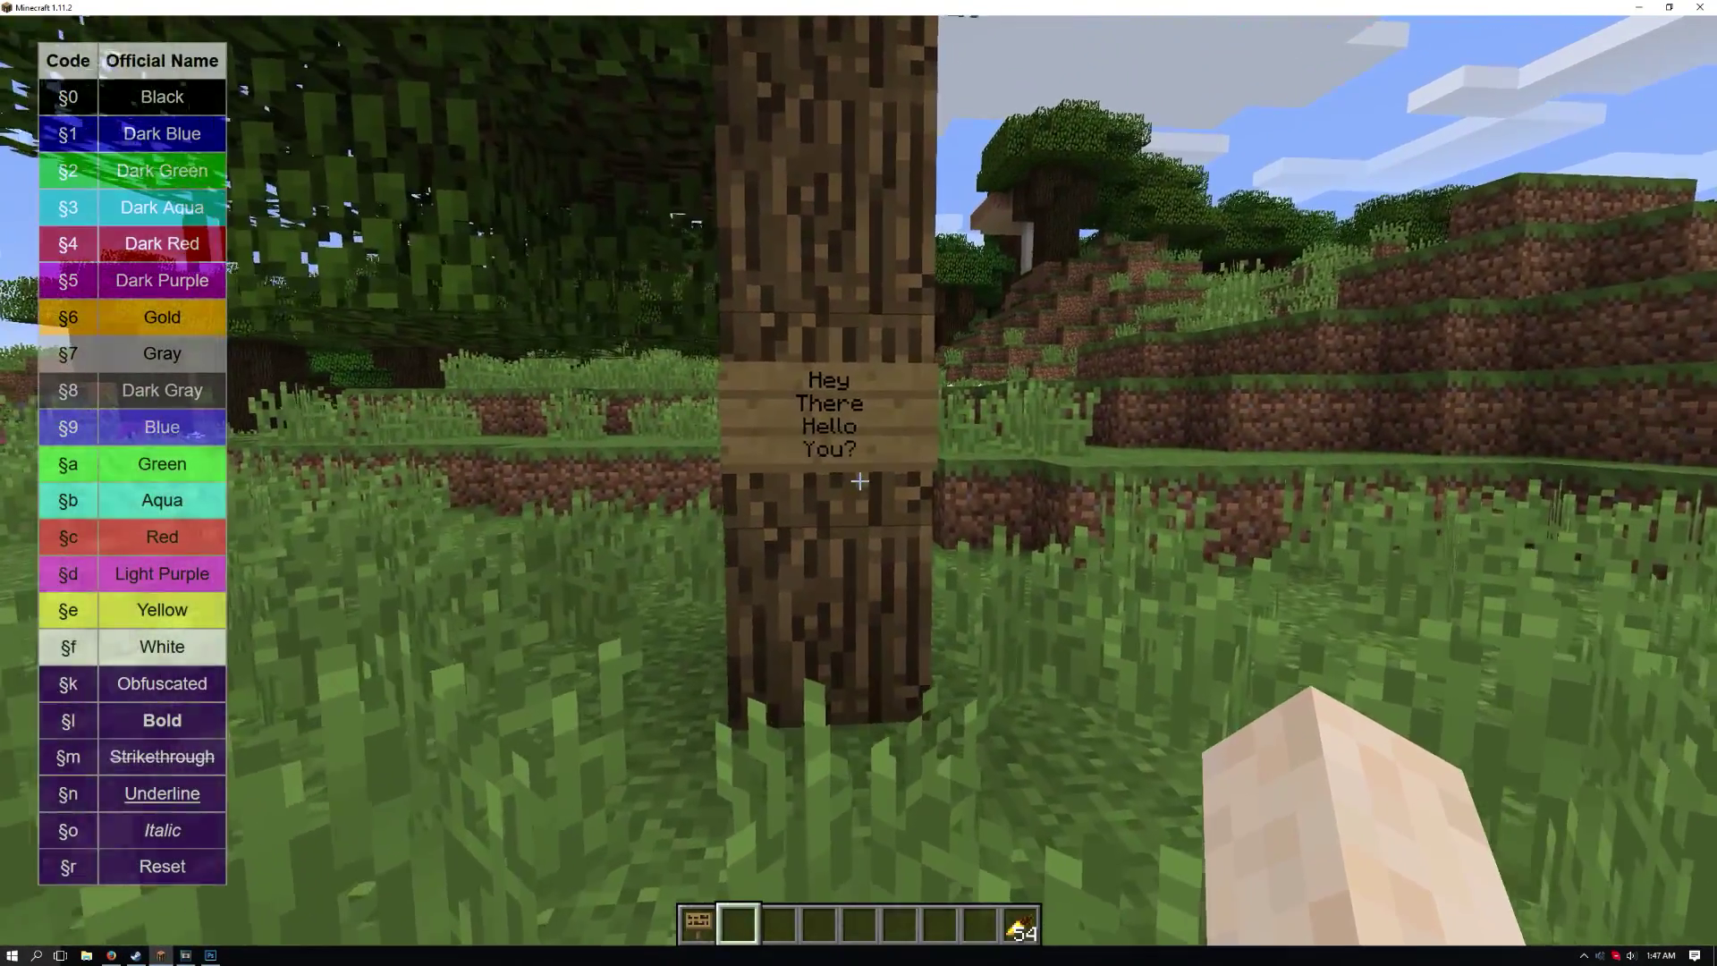
{"action": "key", "text": "w"}
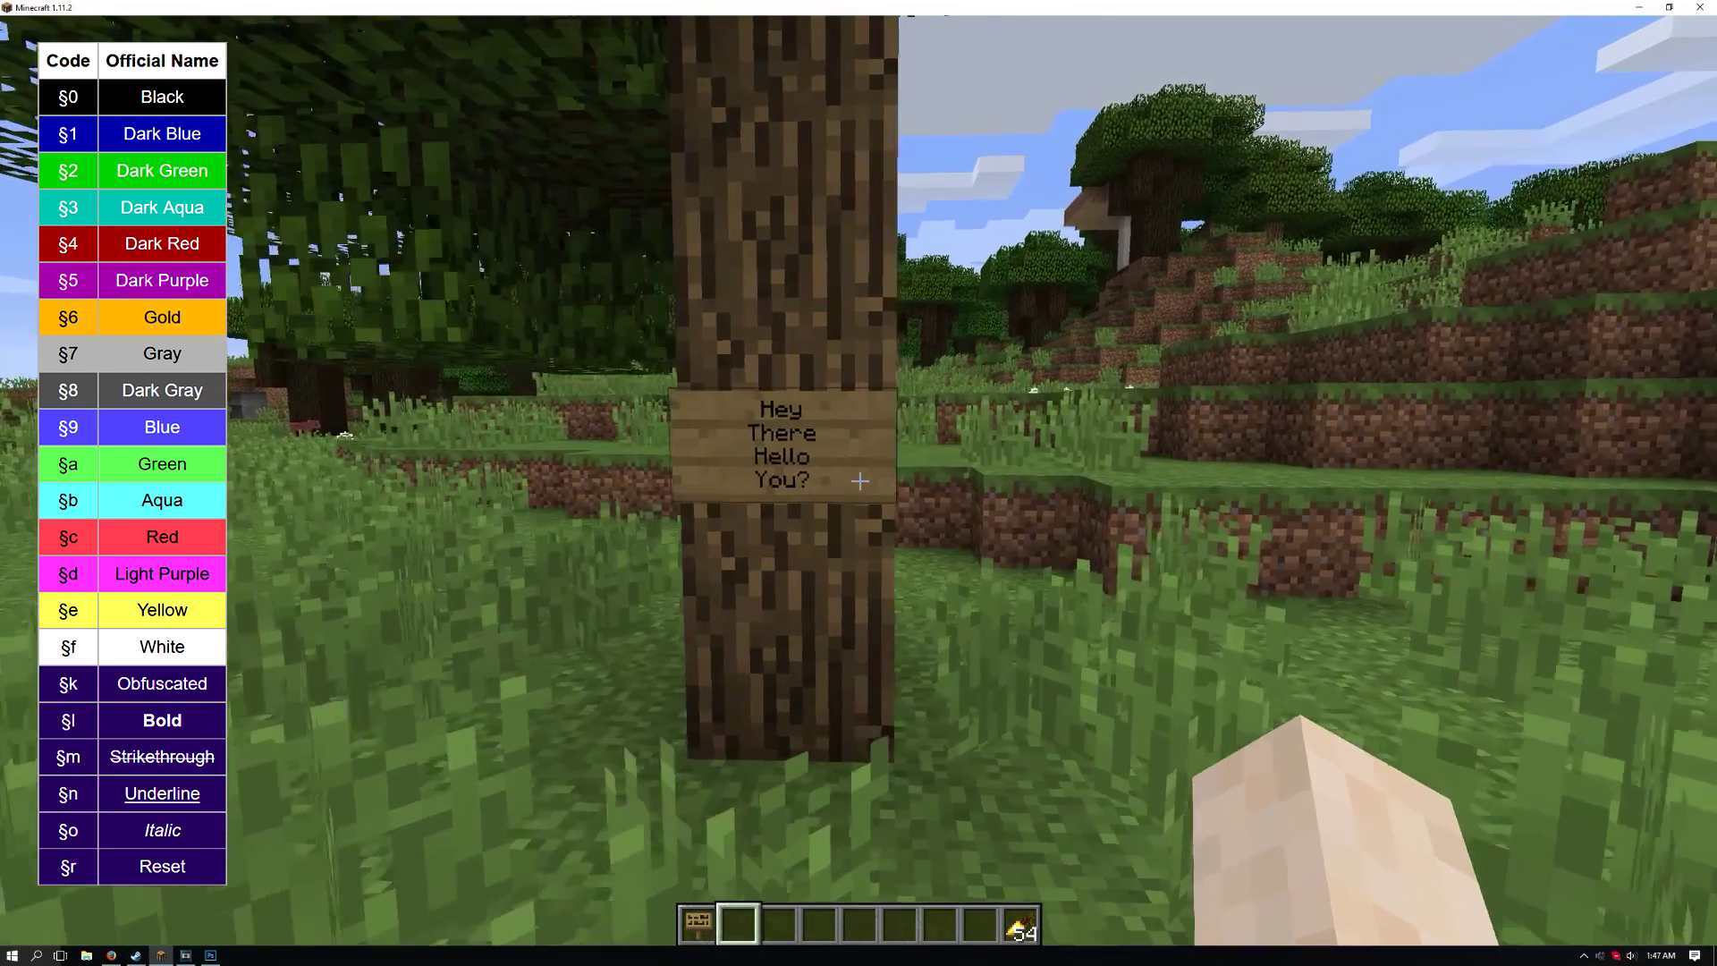
{"action": "key", "text": "w"}
{"action": "key", "text": "t"}
{"action": "type", "text": "/signedit 2 &"}
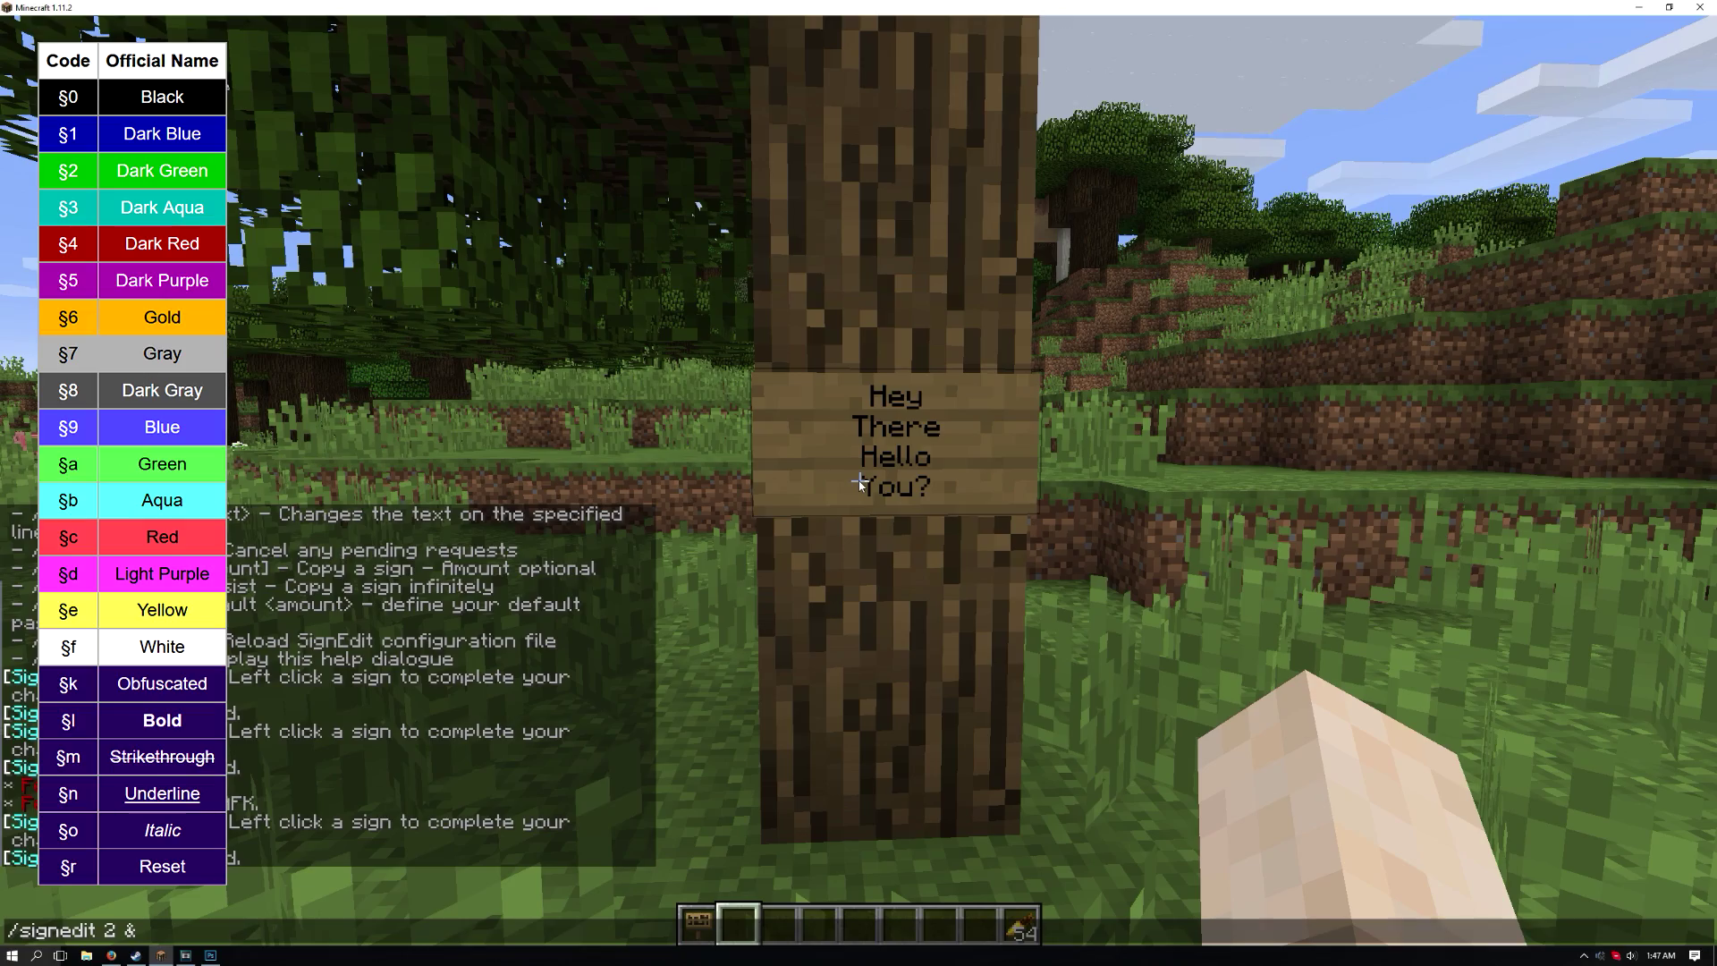
{"action": "type", "text": "1Th"}
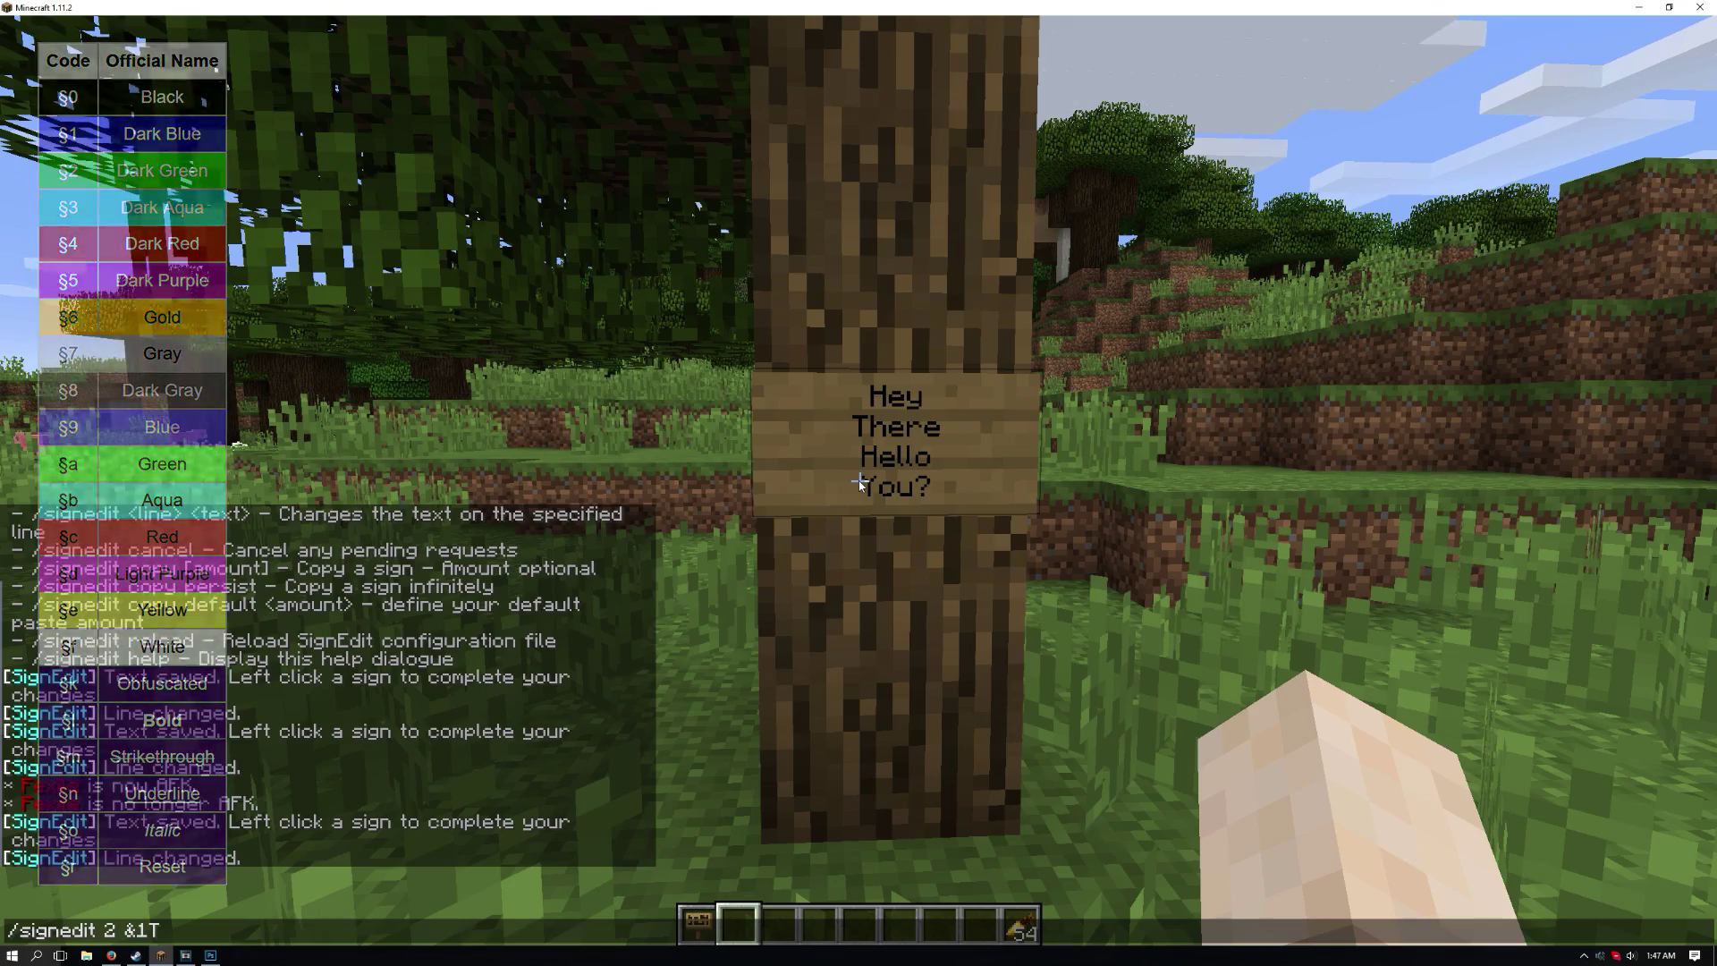
{"action": "type", "text": "ere"}
Recolor line two 'There' dark blue with /signedit 2 &1There, then step back
{"action": "key", "text": "Return"}
{"action": "left_click", "coordinate": [858, 483]}
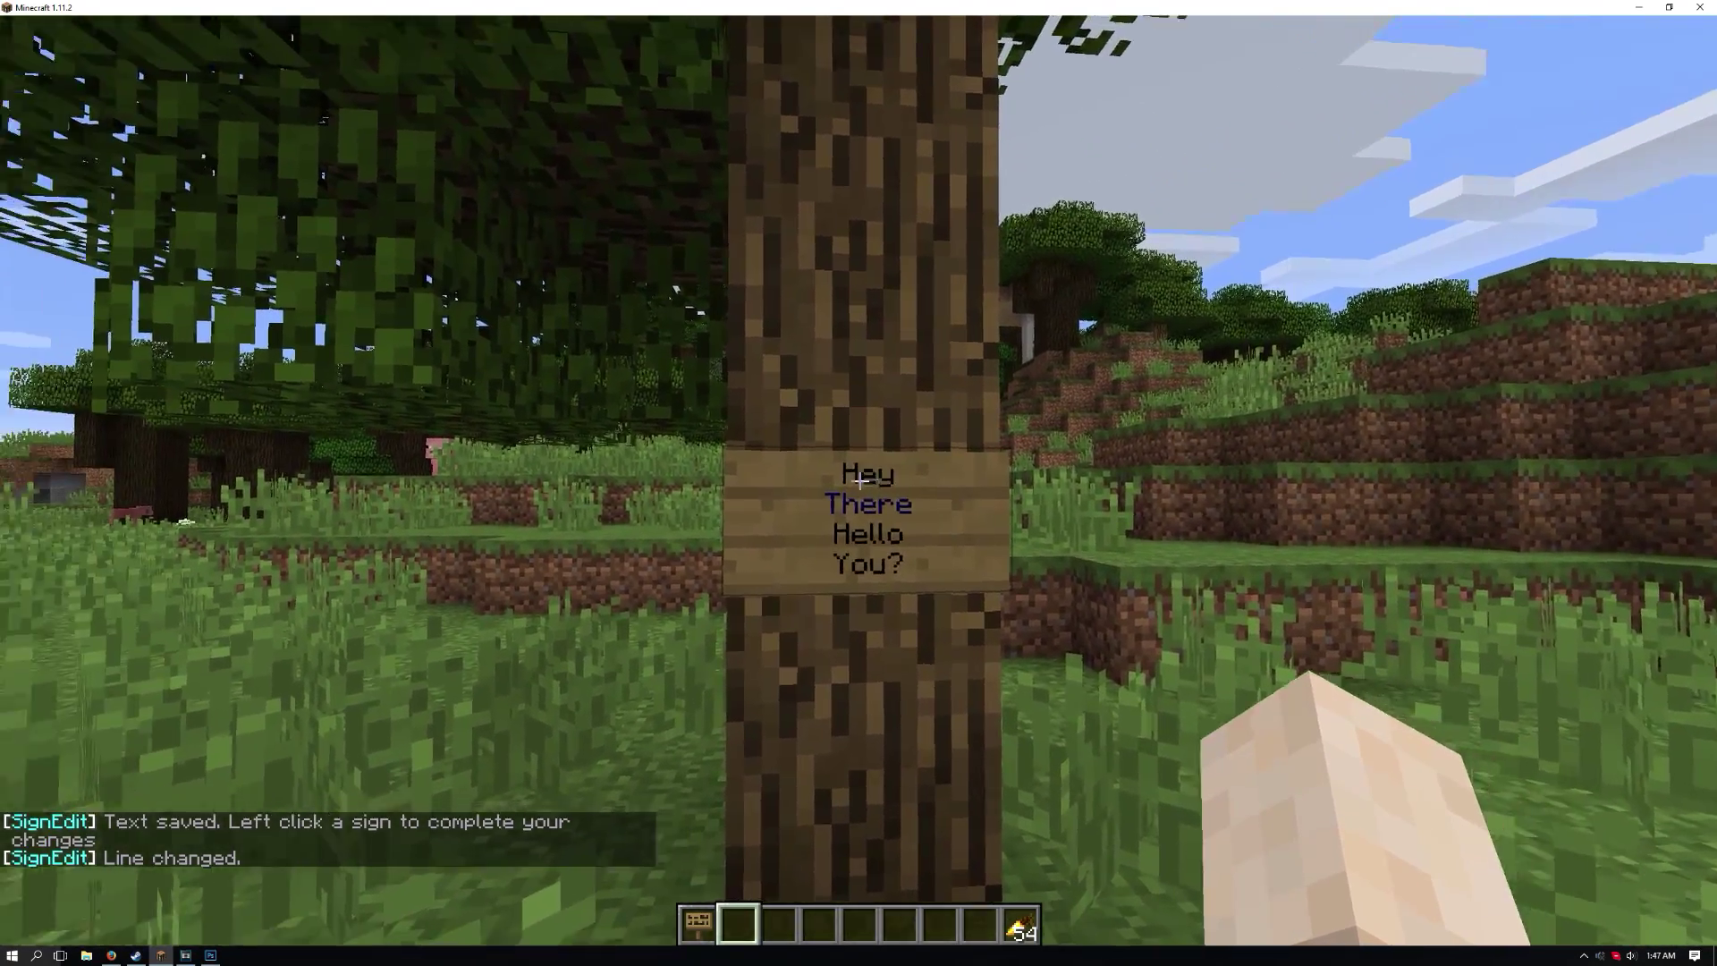
{"action": "key", "text": "s"}
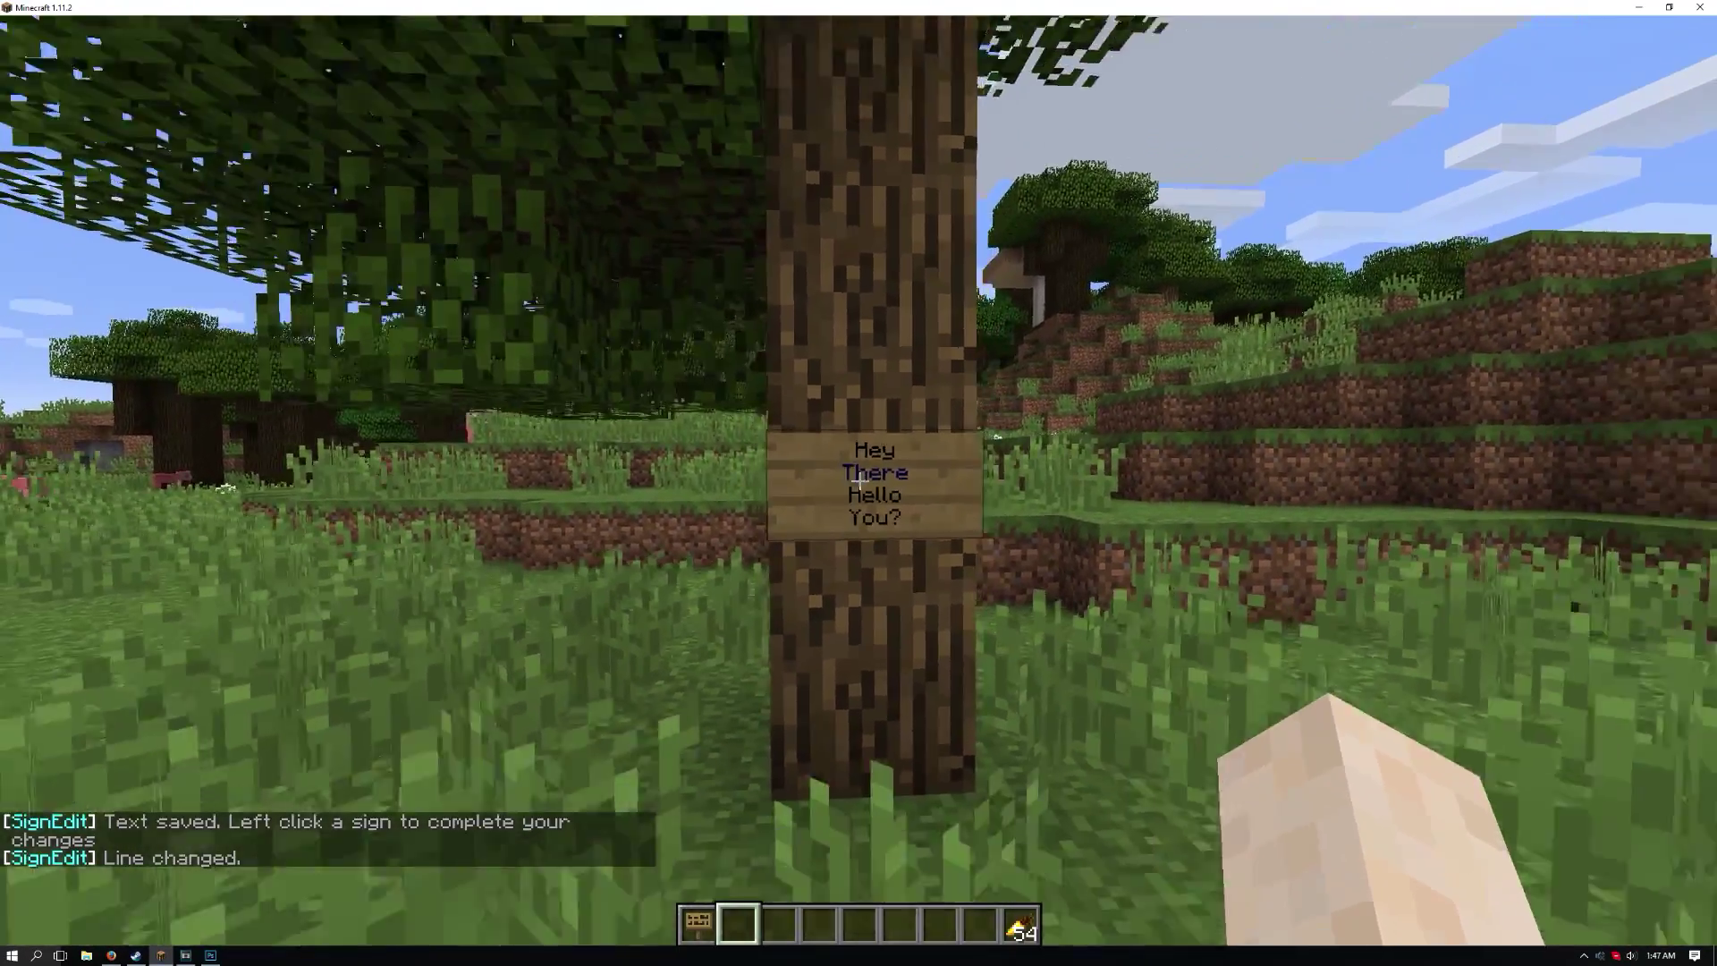